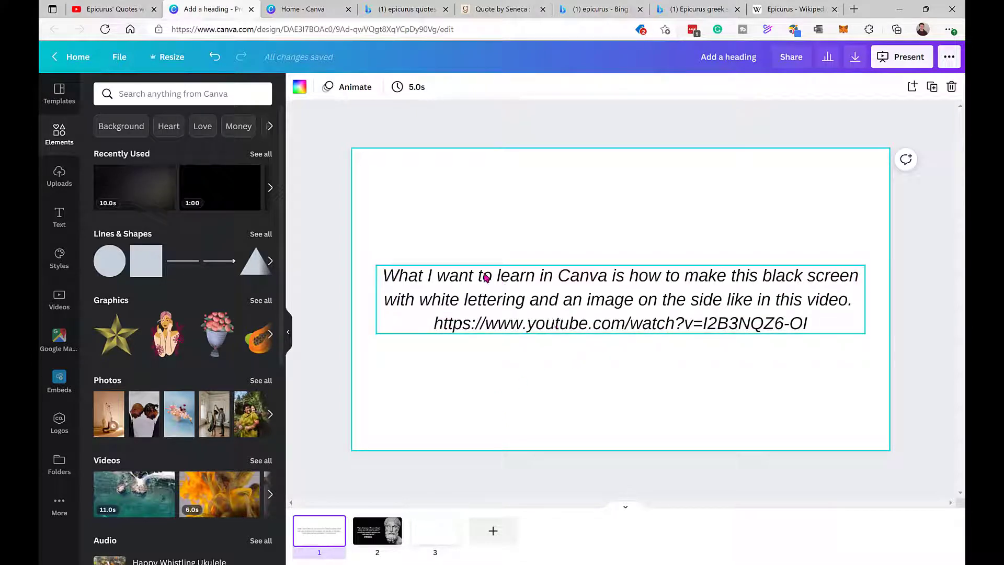
# - Review the reference video, the finished quote slide on page 2 and the design types offered for a new design
pyautogui.click(123, 10)
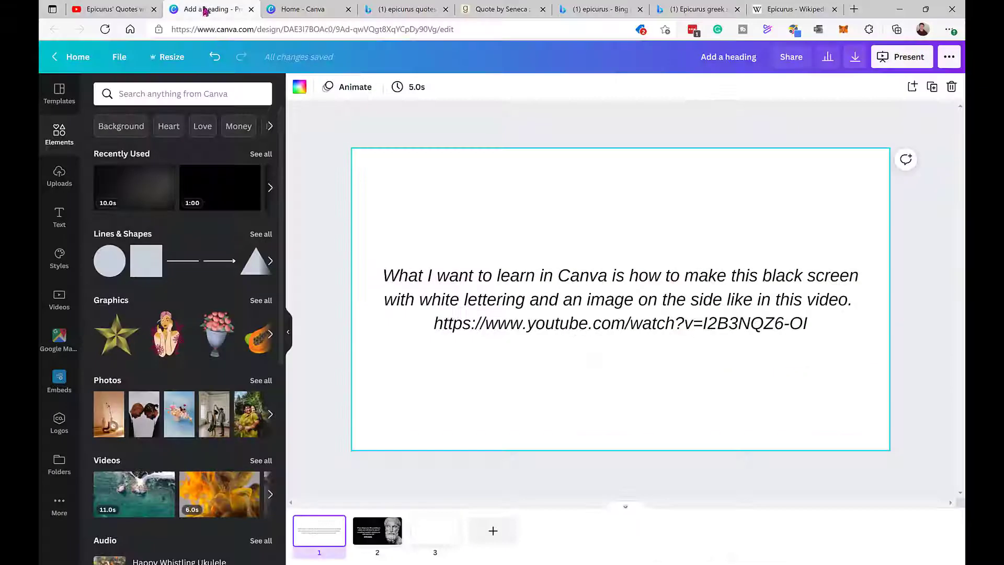
pyautogui.click(366, 534)
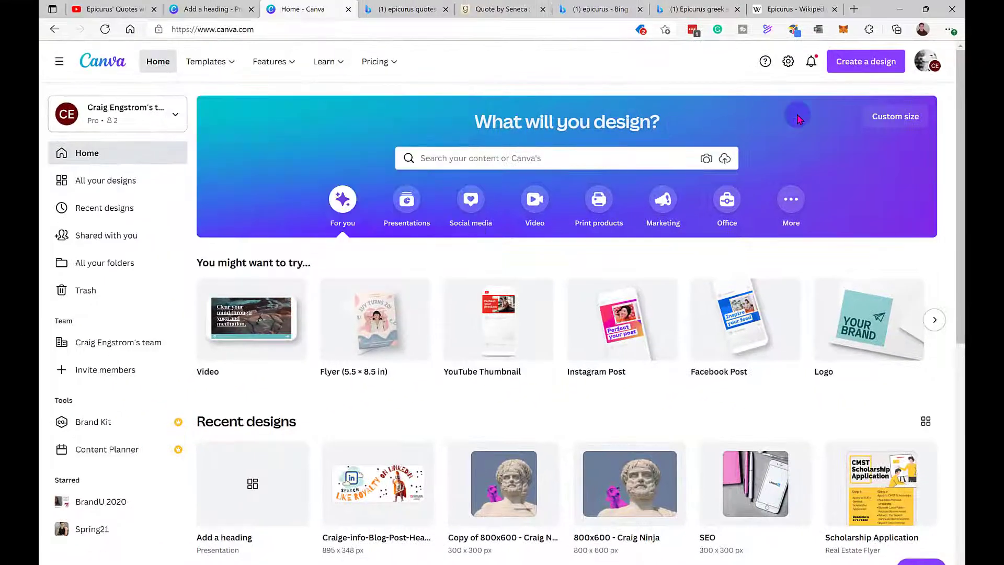
pyautogui.click(858, 64)
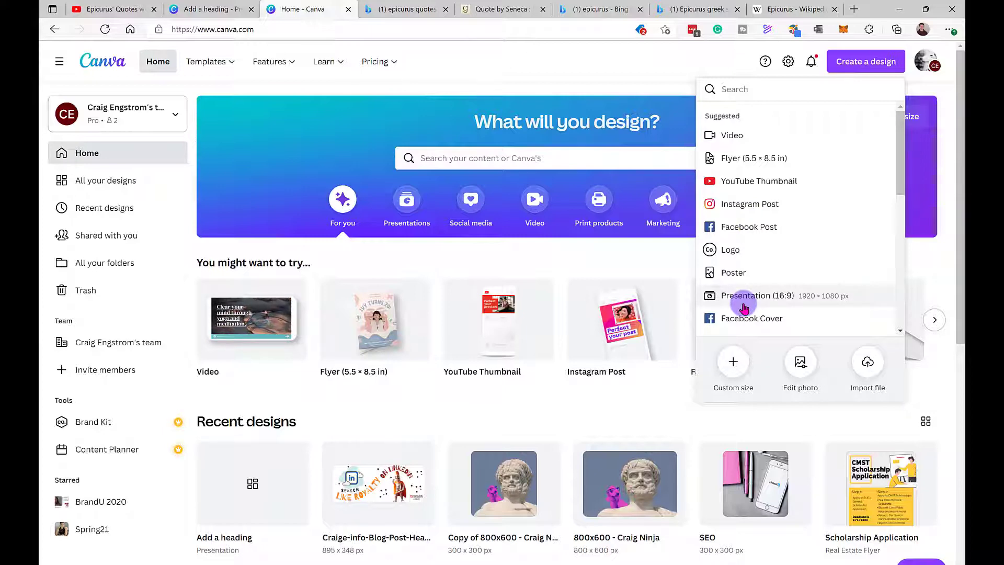
pyautogui.click(215, 10)
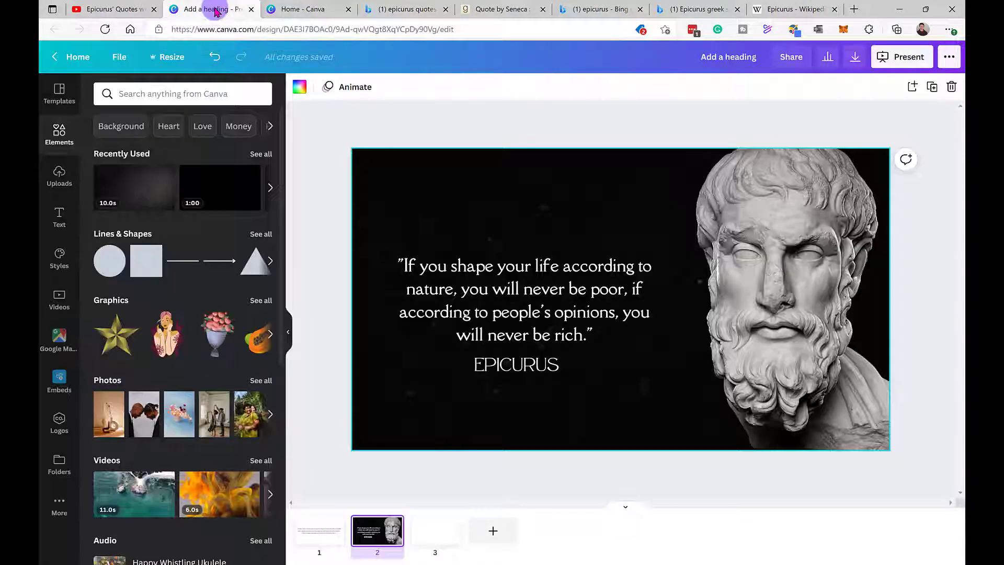
# - Set the background colour of the blank page 3 to black
pyautogui.click(428, 548)
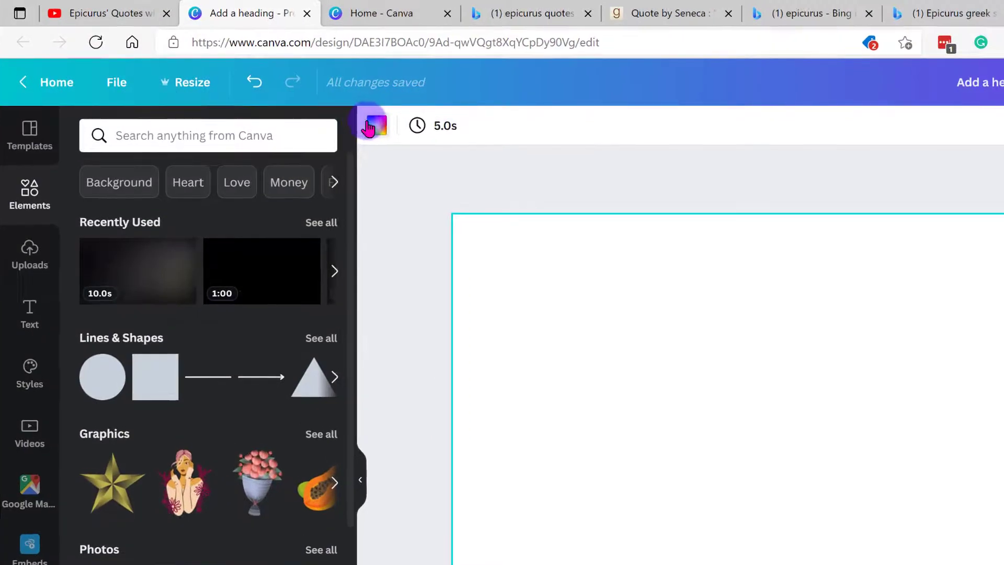
pyautogui.click(368, 127)
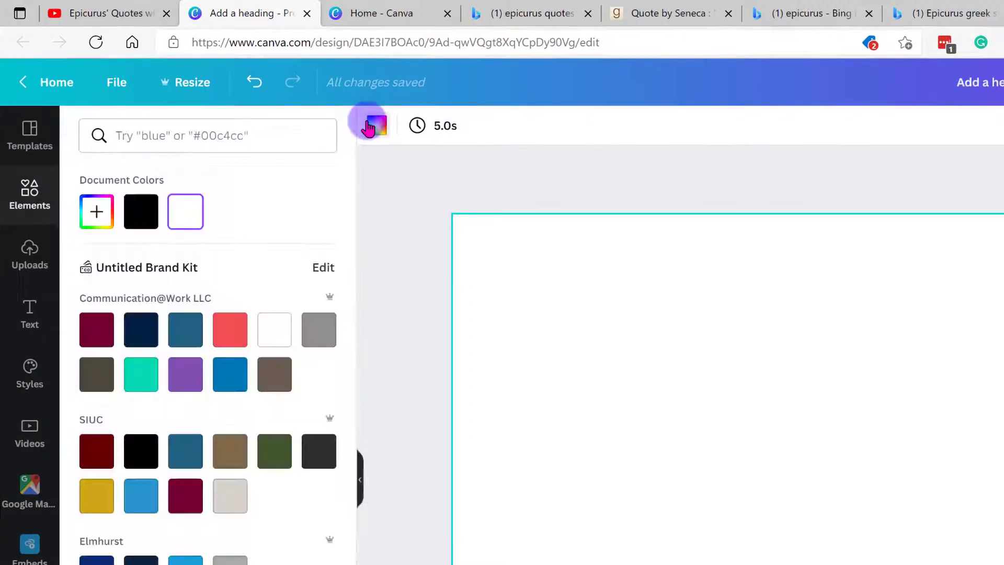
pyautogui.click(139, 208)
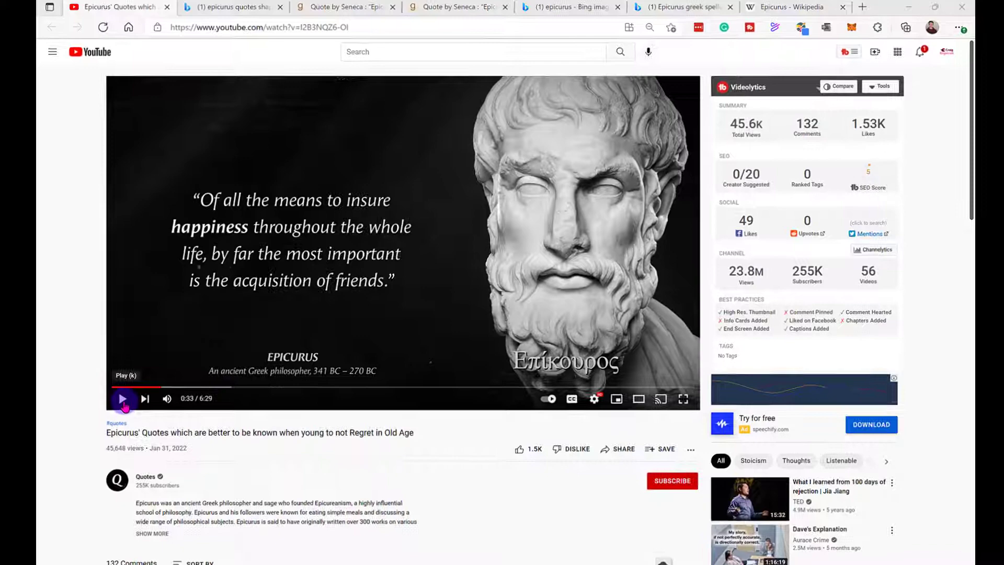
# - Search the design elements for "epicurus" and compare the busts with the one in the reference video
pyautogui.click(123, 399)
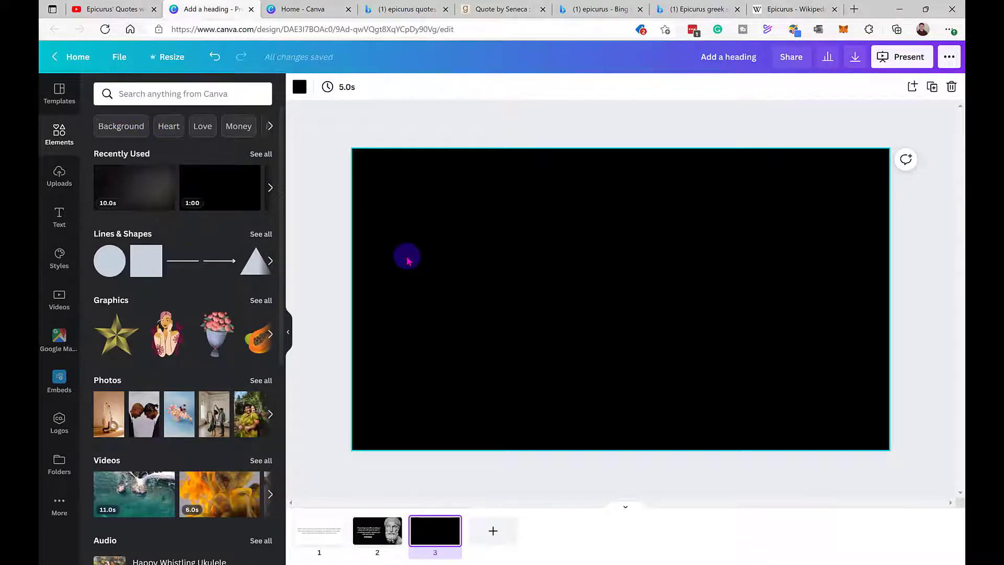
pyautogui.click(129, 97)
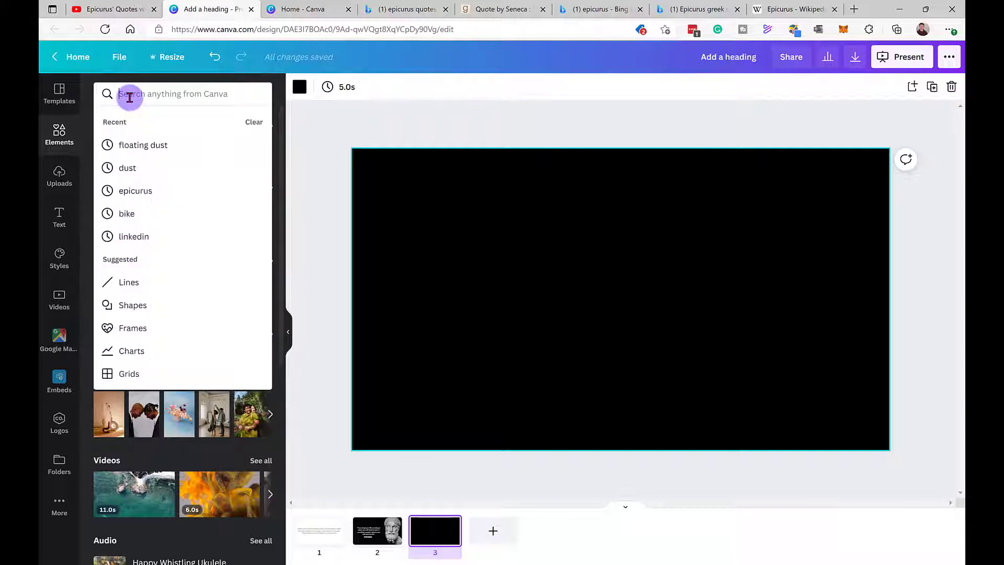
pyautogui.write('epicurus')
pyautogui.press('Return')
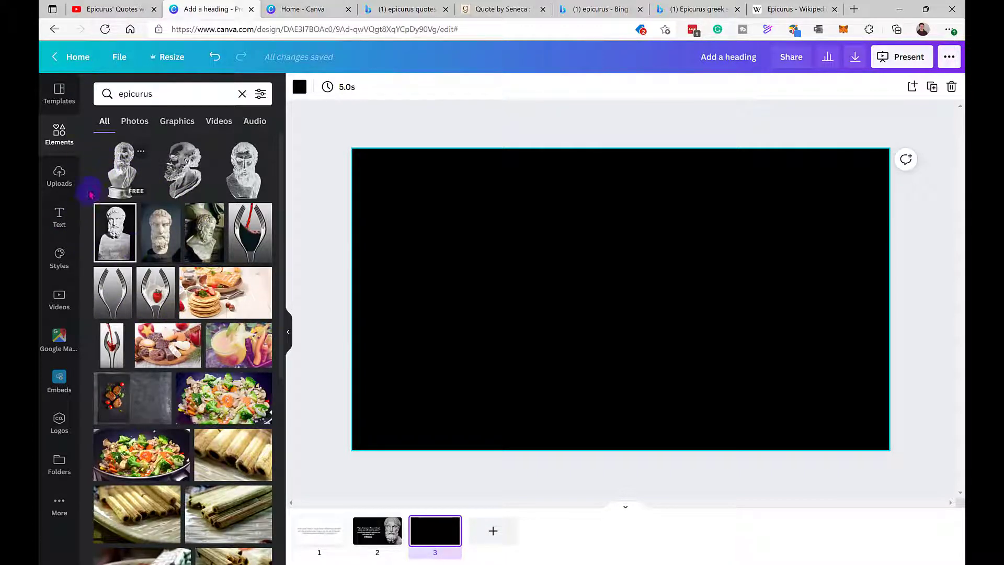
pyautogui.click(116, 8)
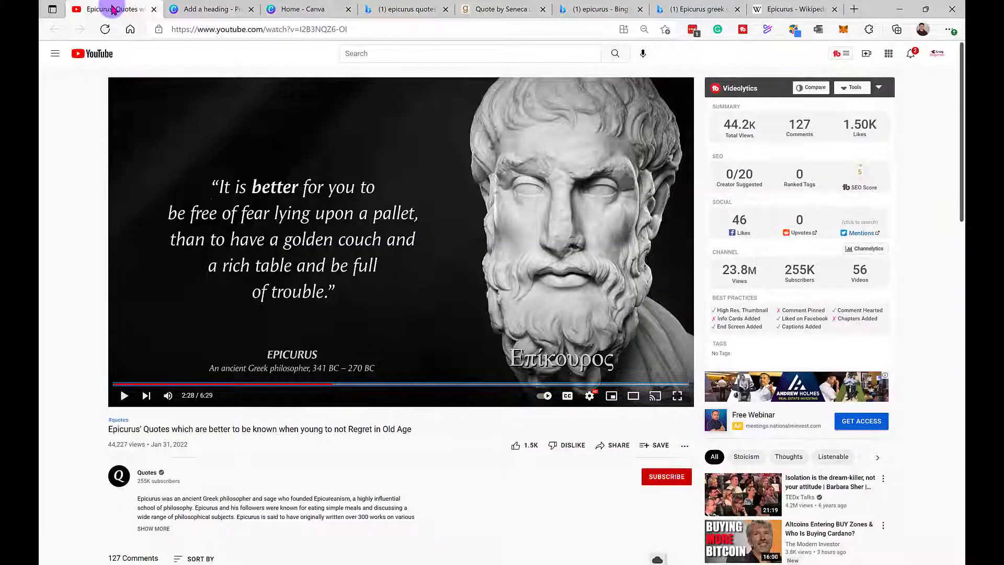
pyautogui.click(191, 12)
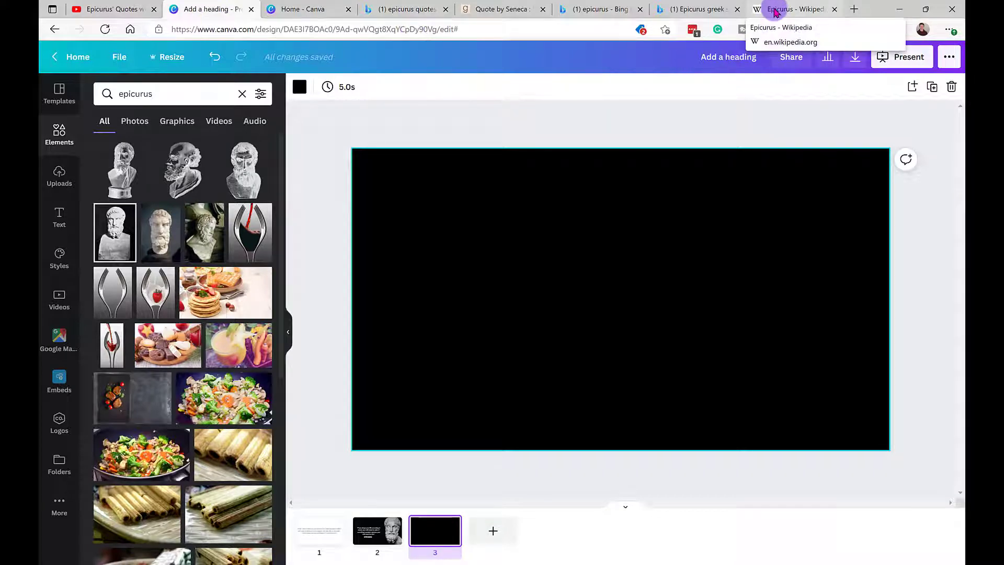
# - Switch to the Bing image results for epicurus and filter them by the Public domain licence
pyautogui.click(703, 8)
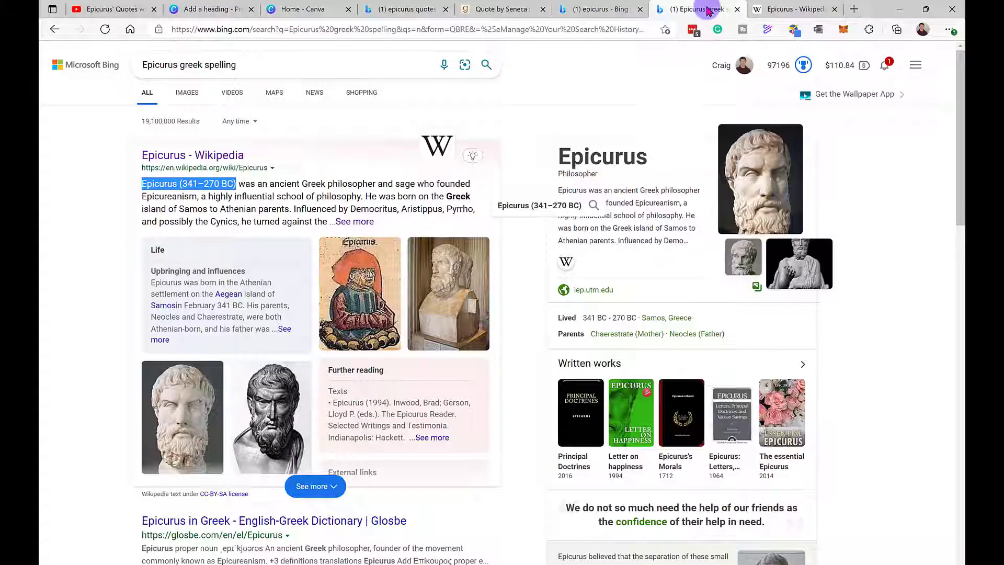
pyautogui.click(612, 7)
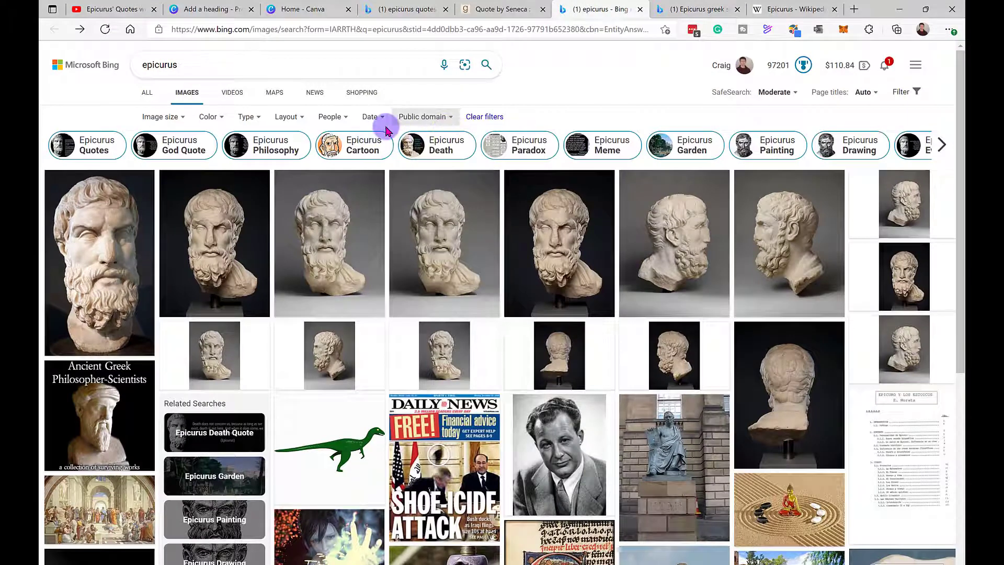
pyautogui.click(902, 98)
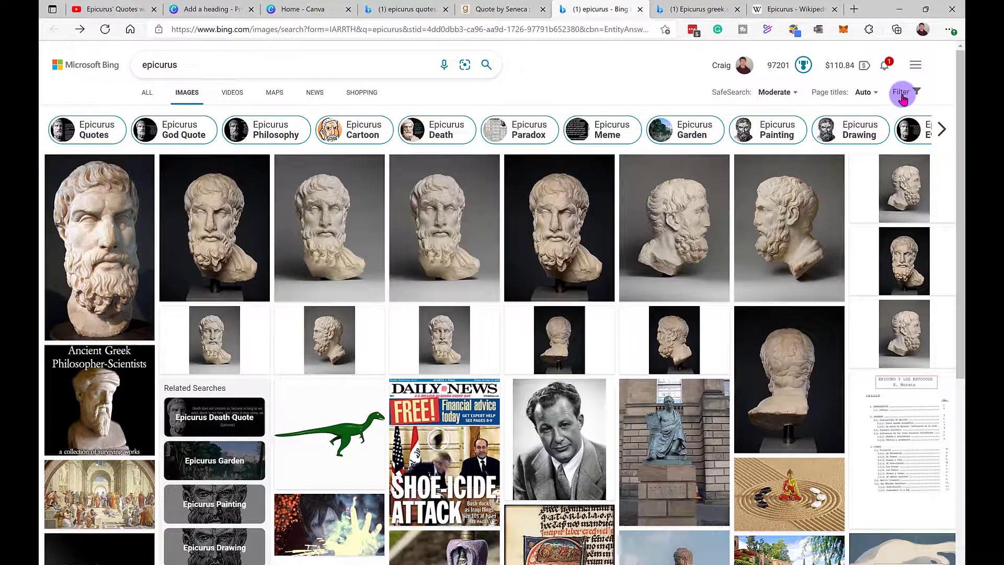
pyautogui.click(903, 97)
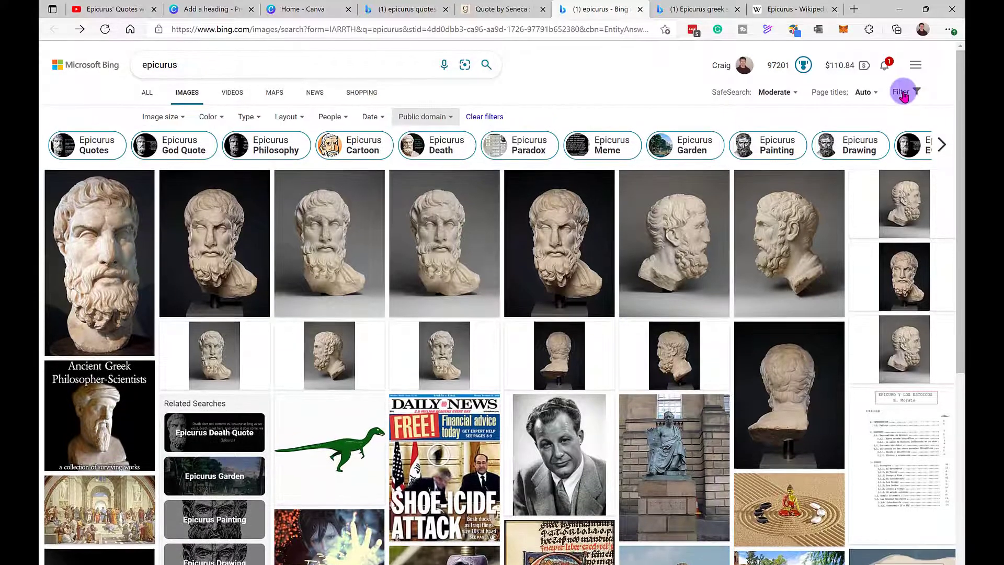
pyautogui.click(450, 118)
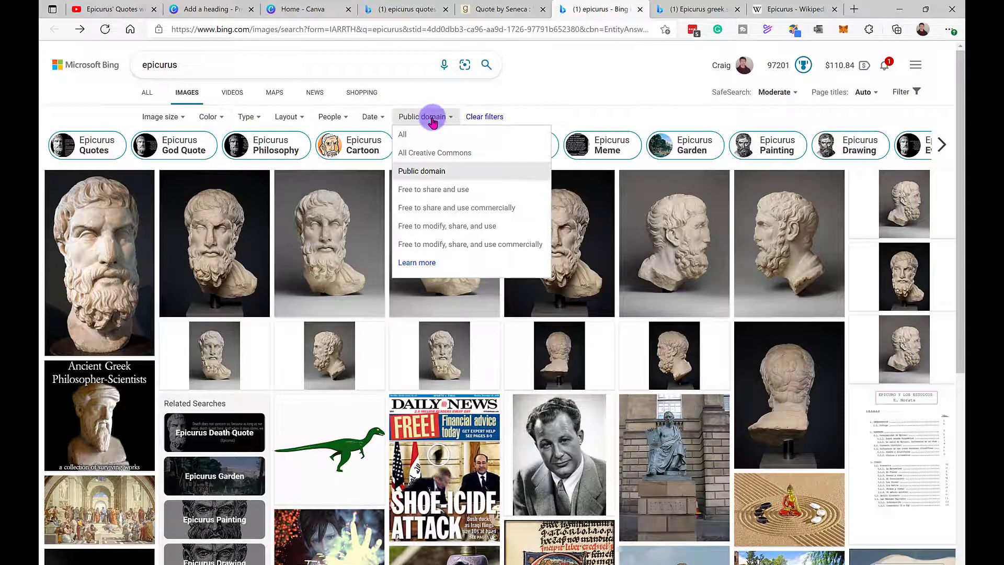
pyautogui.click(432, 171)
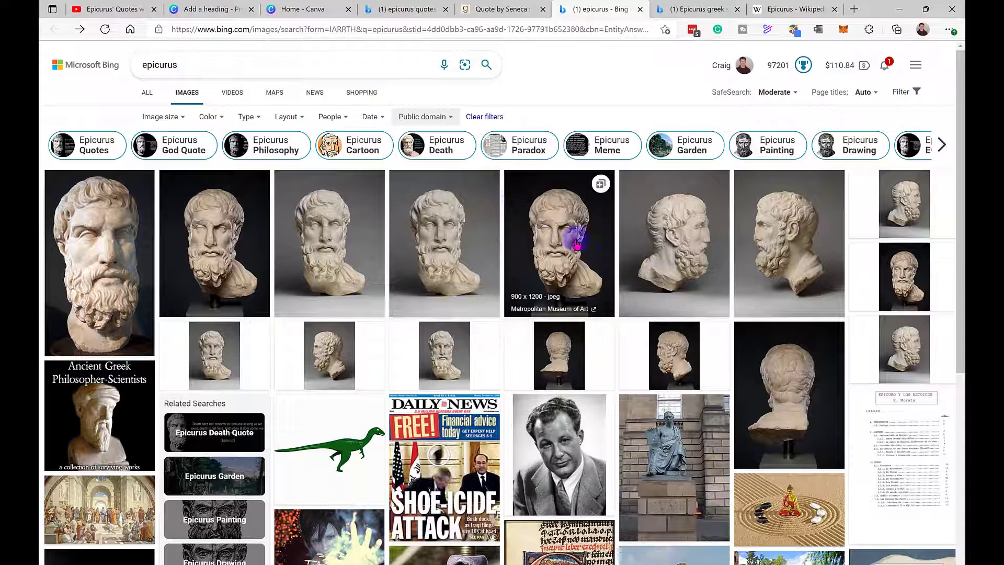
# - Check the reference video's bust, then open the matching front-facing marble head on a dark background in Bing and copy the image
pyautogui.click(120, 10)
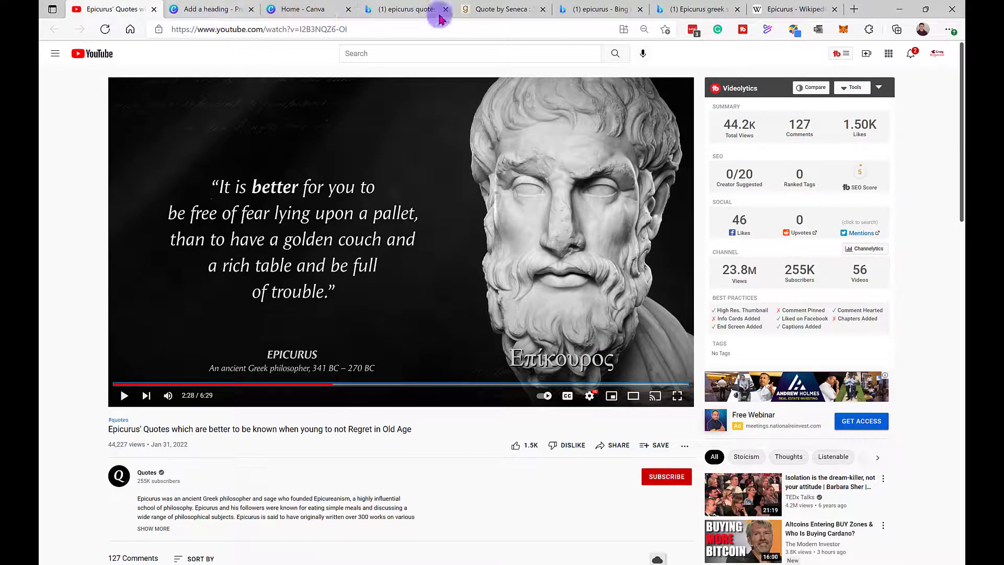
pyautogui.click(675, 9)
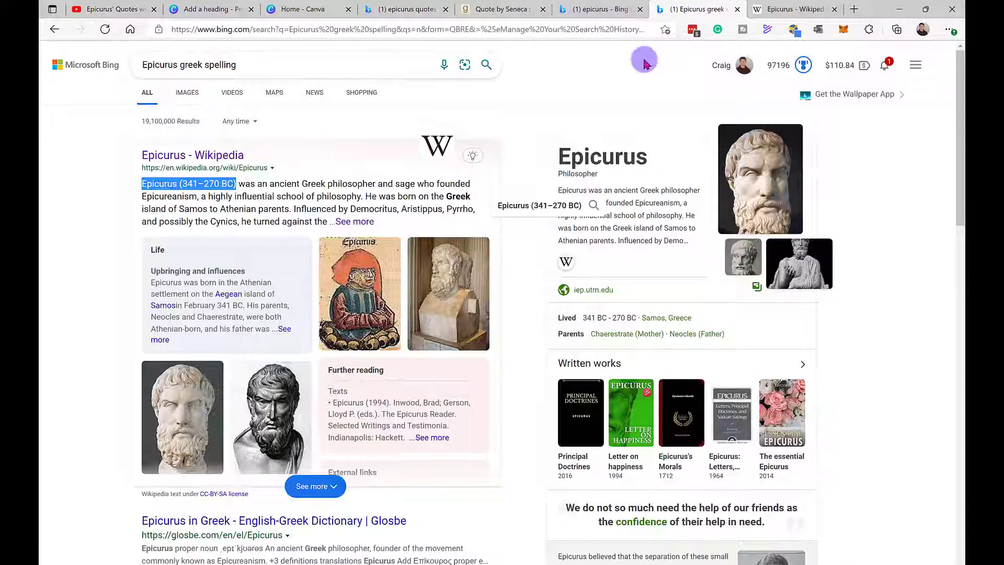
pyautogui.click(565, 8)
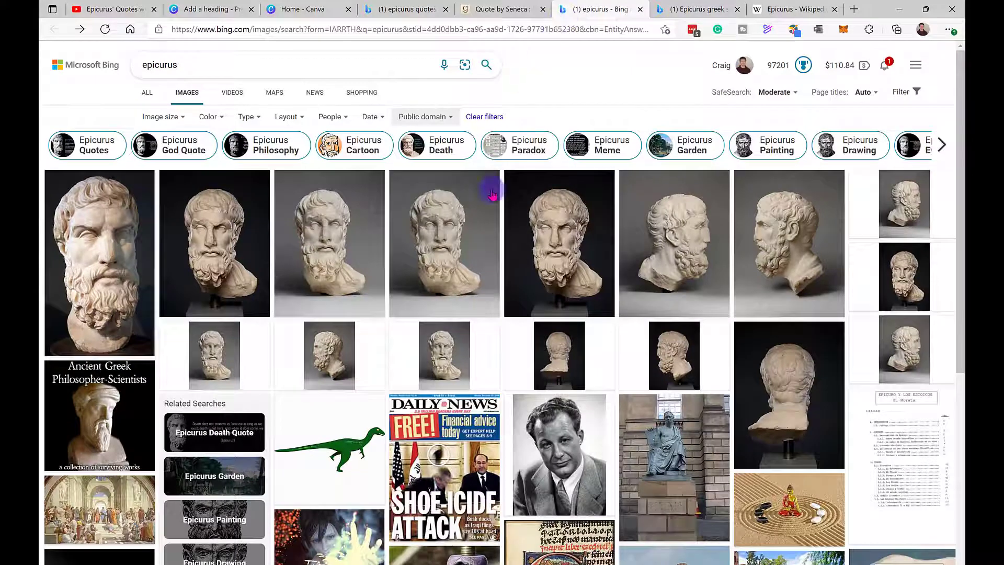
pyautogui.click(212, 242)
pyautogui.rightClick(402, 286)
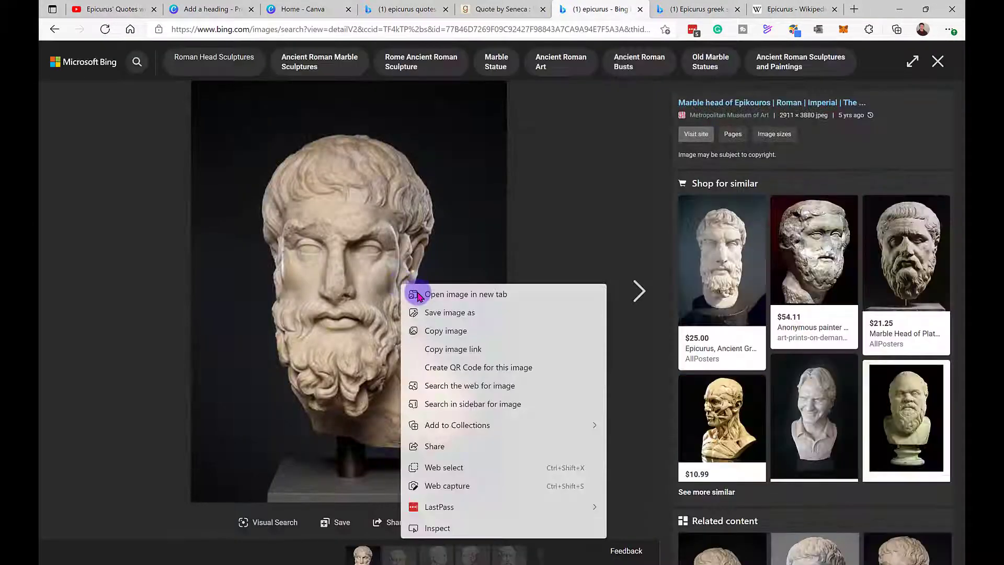
pyautogui.click(430, 334)
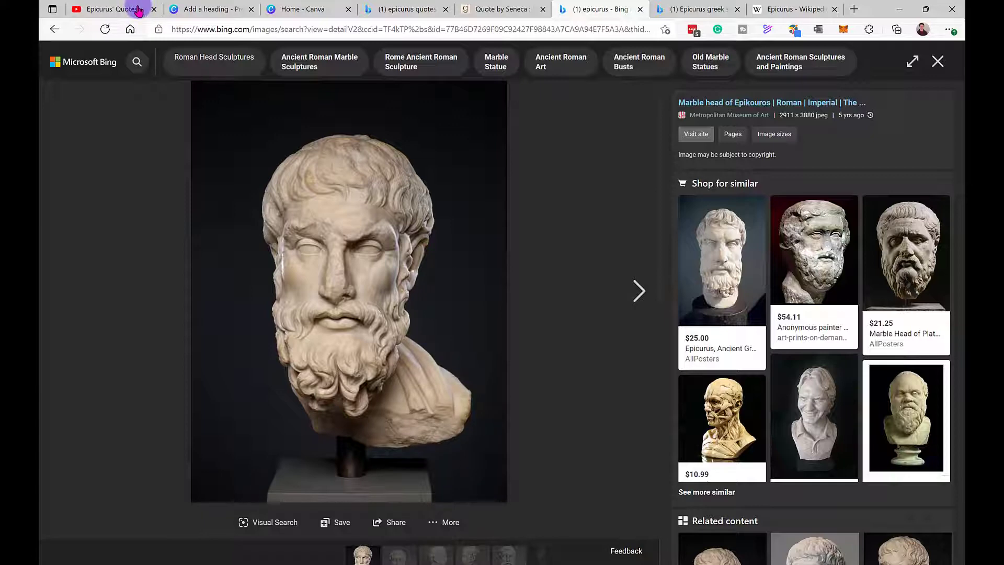
# - Close the Canva home page, paste the copied bust onto page 3 of the design and move it to the slide's right side
pyautogui.click(300, 13)
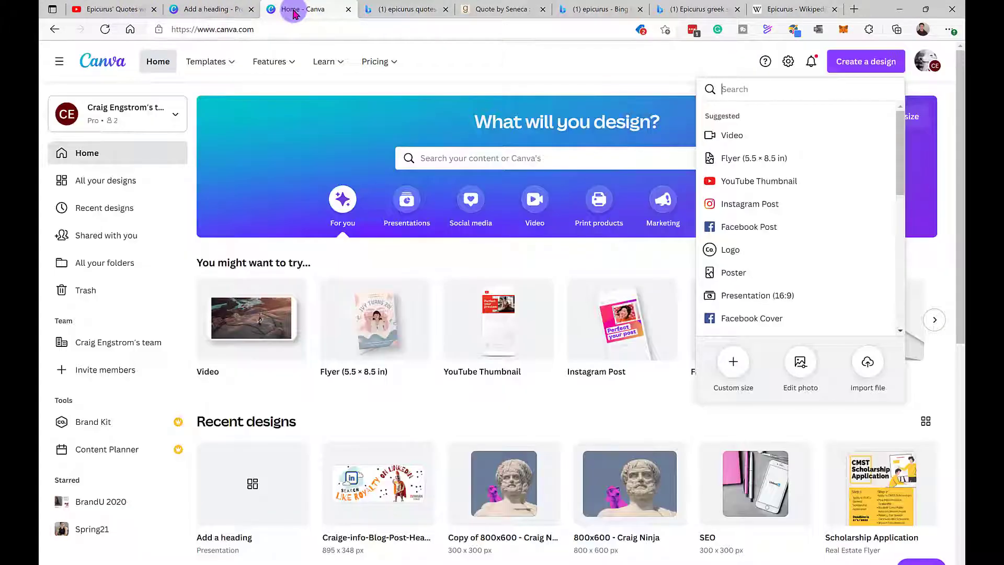
pyautogui.middleClick(295, 11)
pyautogui.rightClick(458, 240)
pyautogui.click(470, 282)
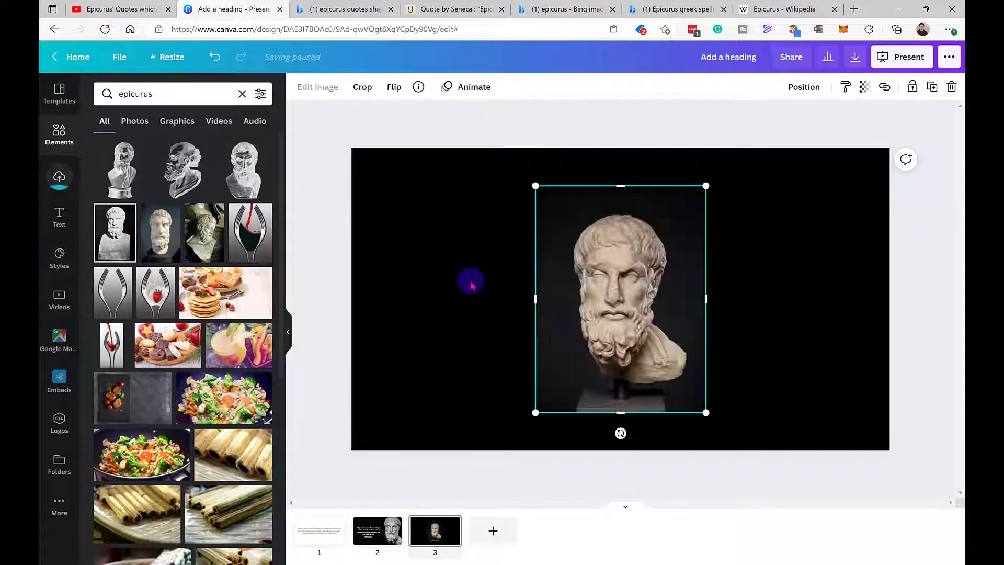
pyautogui.moveTo(608, 283); pyautogui.dragTo(679, 295)
pyautogui.moveTo(634, 241); pyautogui.dragTo(771, 280)
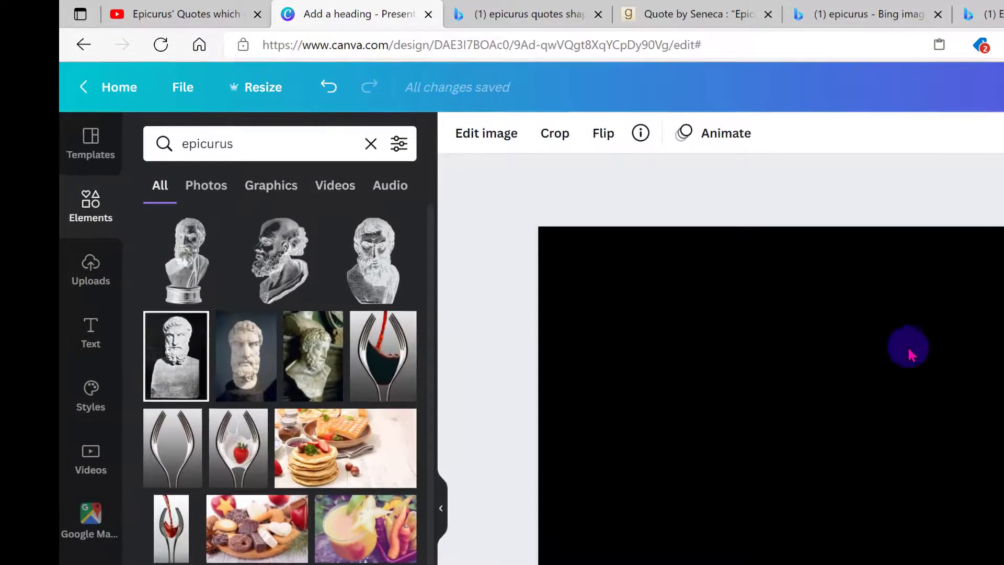
# - Remove the bust image's background and erase the leftover stand beneath it with the Erase brush
pyautogui.click(485, 134)
pyautogui.click(339, 301)
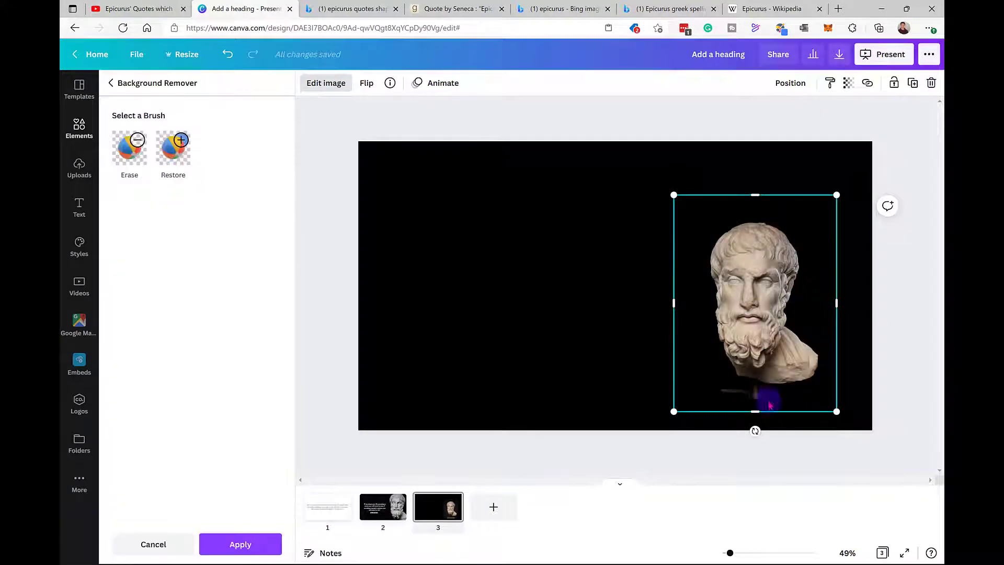
pyautogui.click(129, 148)
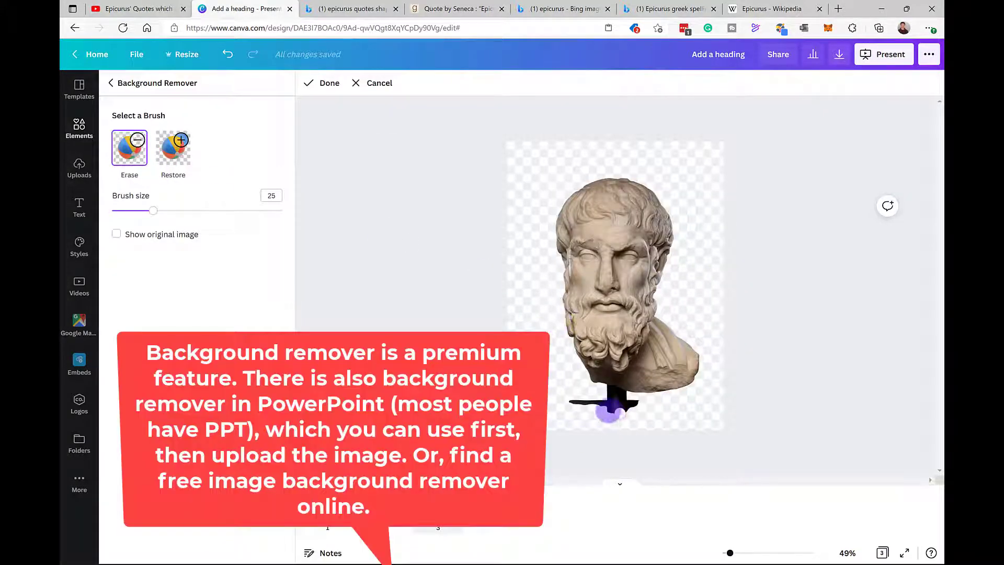
pyautogui.moveTo(608, 412)
pyautogui.mouseDown()
pyautogui.moveTo(569, 405)
pyautogui.moveTo(605, 406)
pyautogui.mouseUp()
pyautogui.click(323, 88)
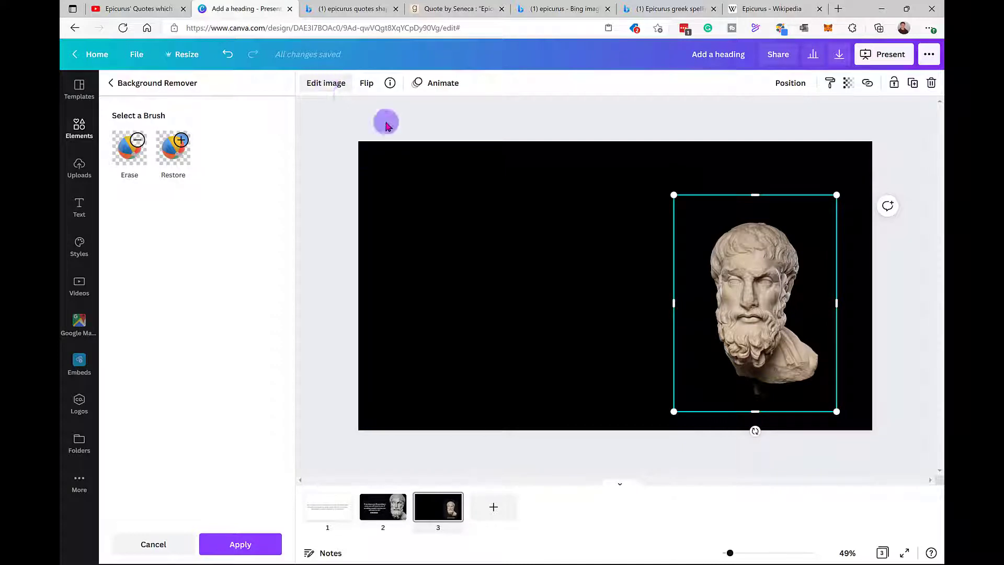
pyautogui.click(168, 83)
# - Examine the bust's colouring in the reference video and the adjustments available for the pasted image
pyautogui.click(110, 11)
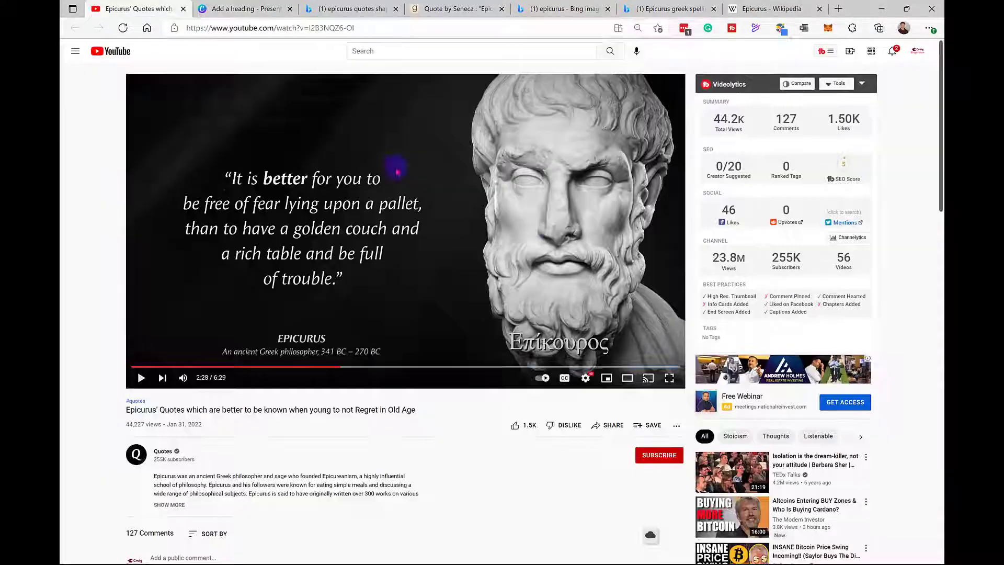
pyautogui.click(238, 9)
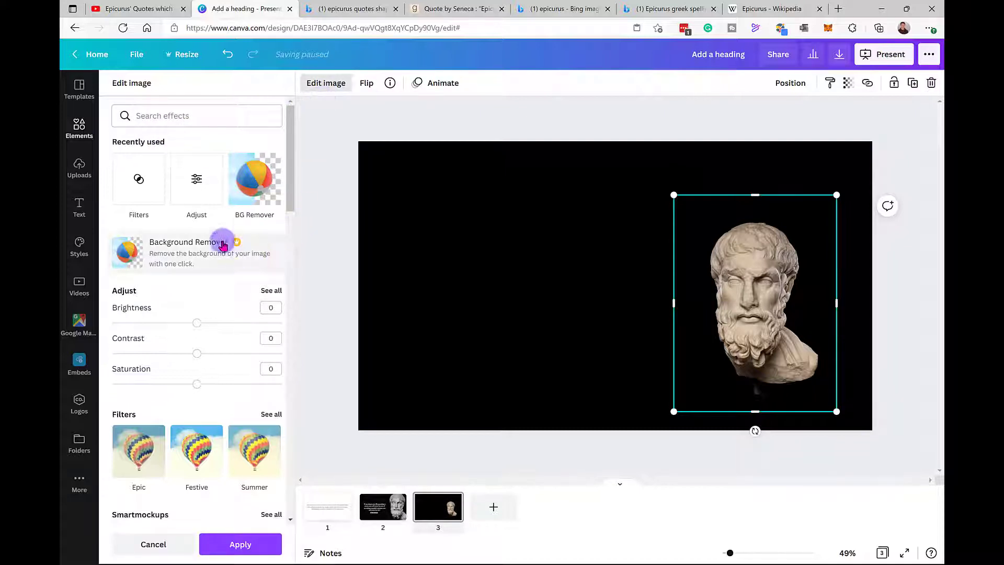
pyautogui.click(189, 193)
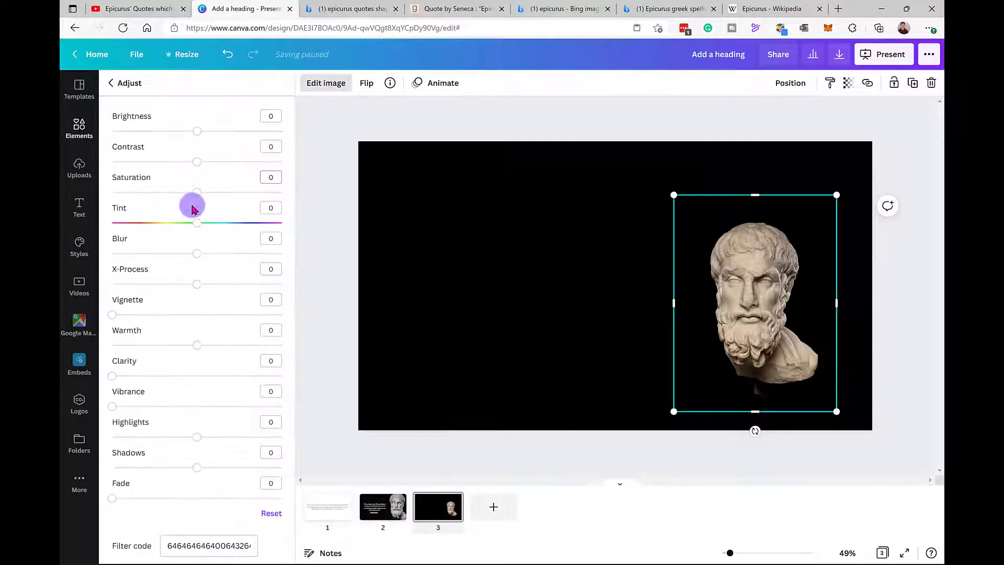
pyautogui.click(123, 90)
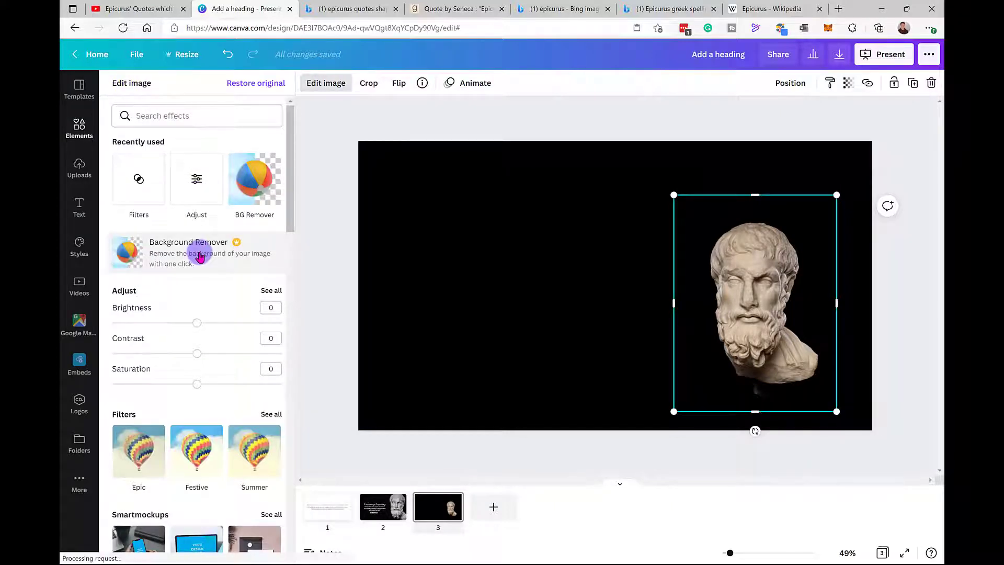
# - Apply the Street black-and-white filter to the bust image after trying Greyscale
pyautogui.scroll(-2, 221, 354)
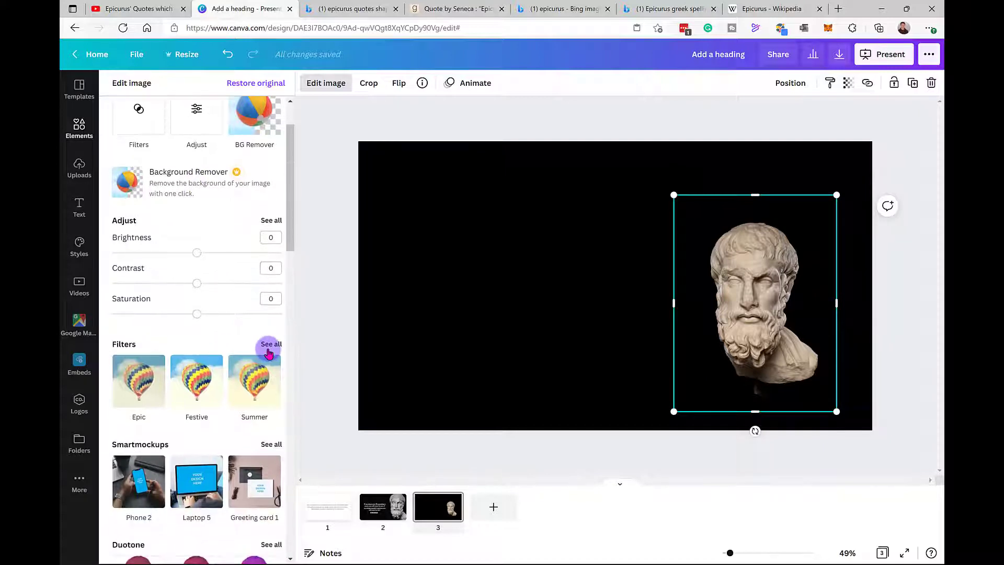
pyautogui.click(267, 345)
pyautogui.scroll(-3, 246, 342)
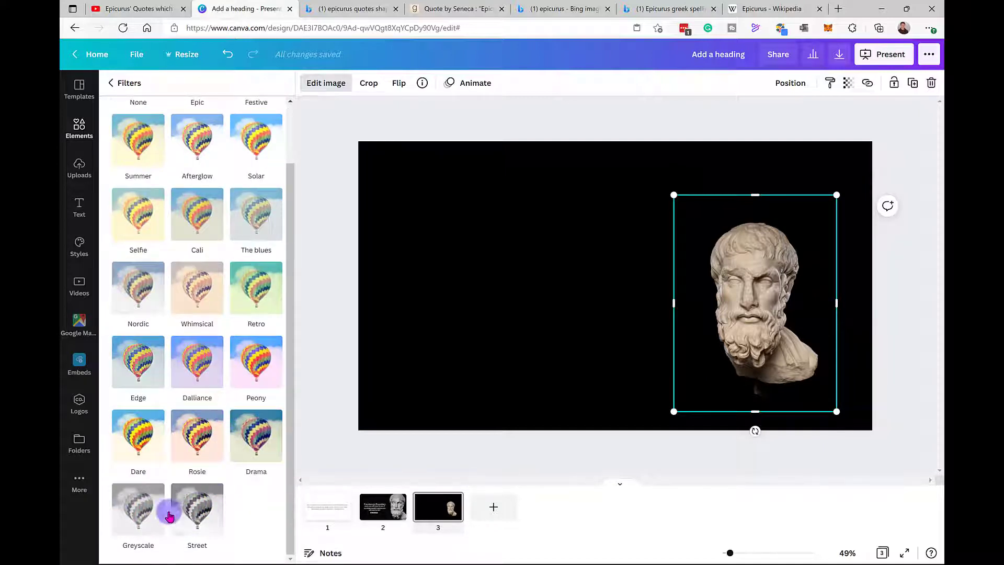
pyautogui.click(139, 520)
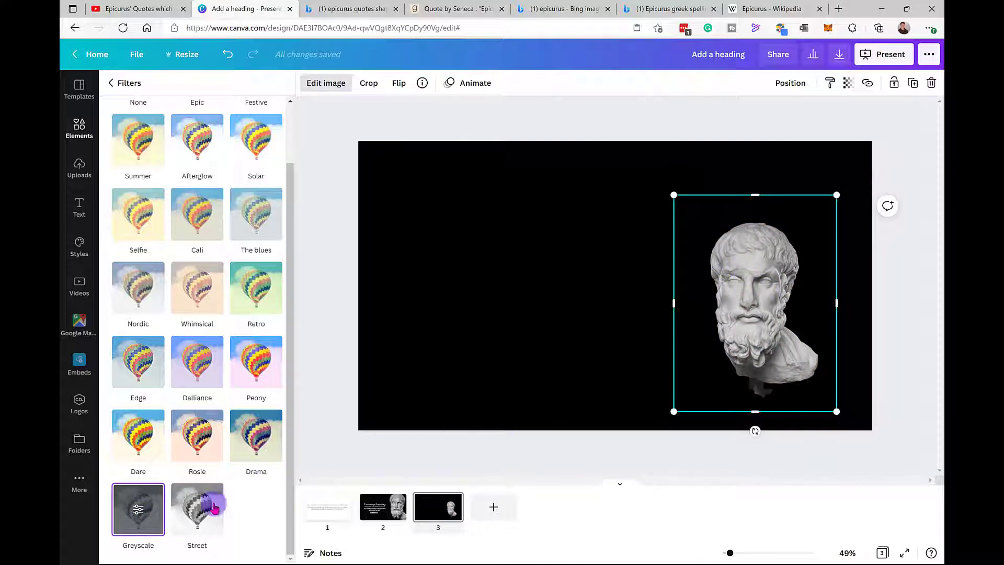
pyautogui.click(211, 508)
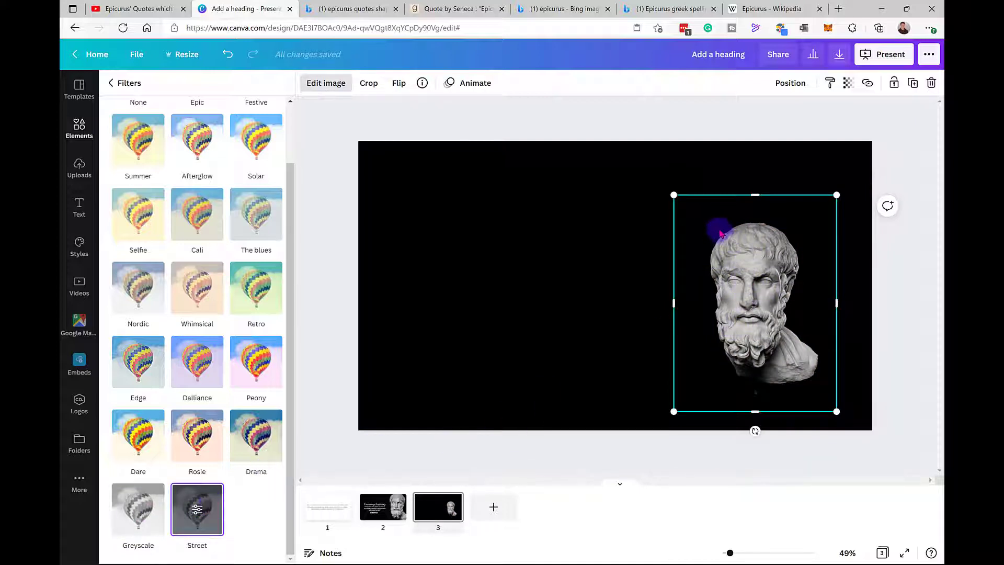
# - Enlarge the bust until the head spans the slide's full height and position it against the slide's right edge
pyautogui.moveTo(669, 193); pyautogui.dragTo(611, 114)
pyautogui.moveTo(838, 414); pyautogui.dragTo(890, 463)
pyautogui.moveTo(728, 320); pyautogui.dragTo(749, 320)
pyautogui.moveTo(634, 113); pyautogui.dragTo(602, 96)
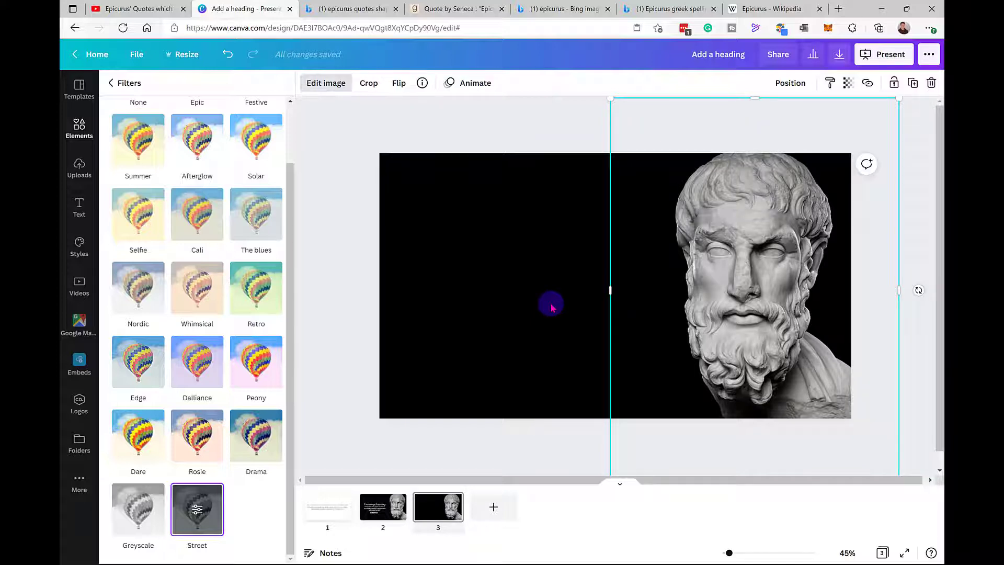
pyautogui.click(699, 240)
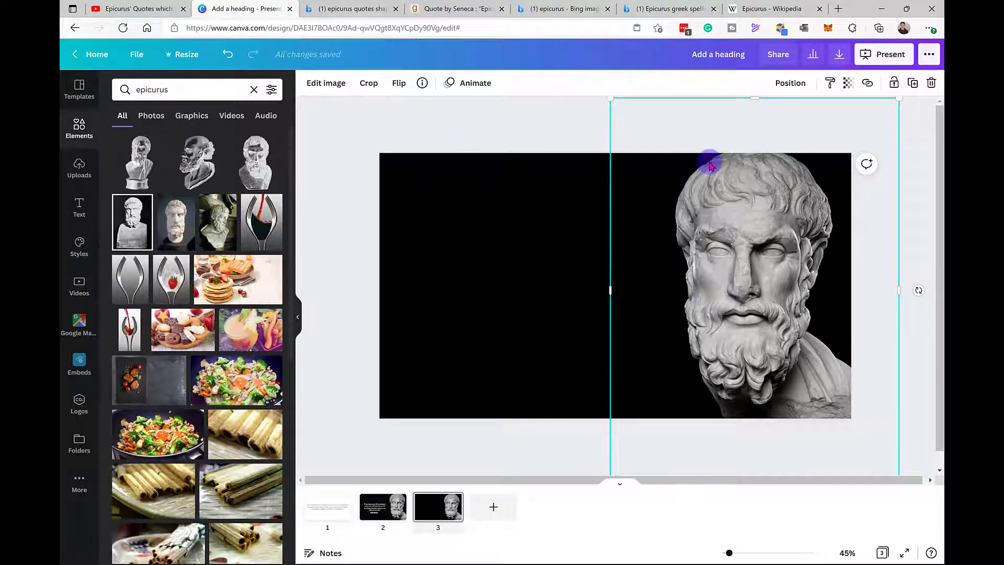
# - Compare the bust with the reference video's framing, enlarging it slightly more and nudging it into place
pyautogui.click(151, 6)
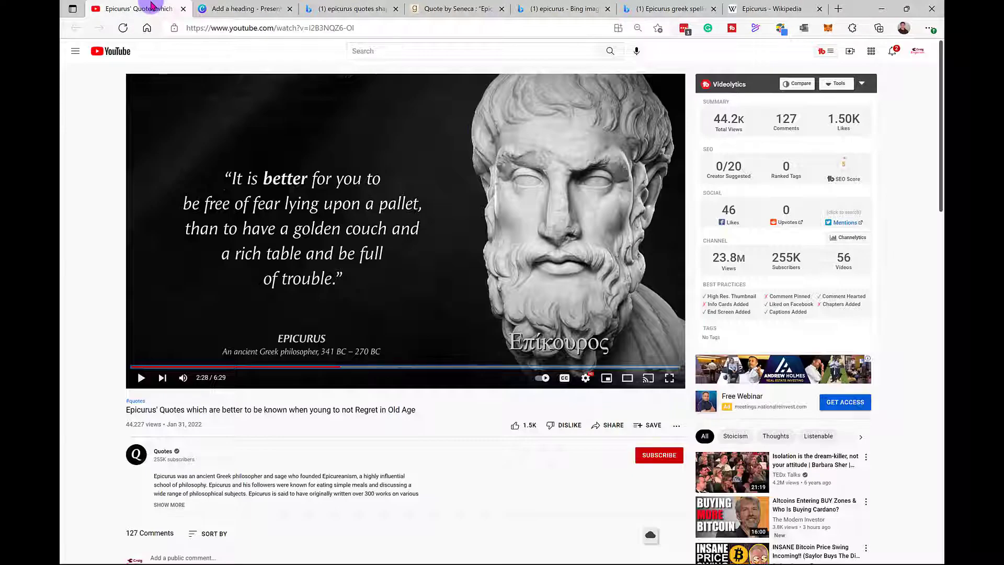
pyautogui.click(256, 9)
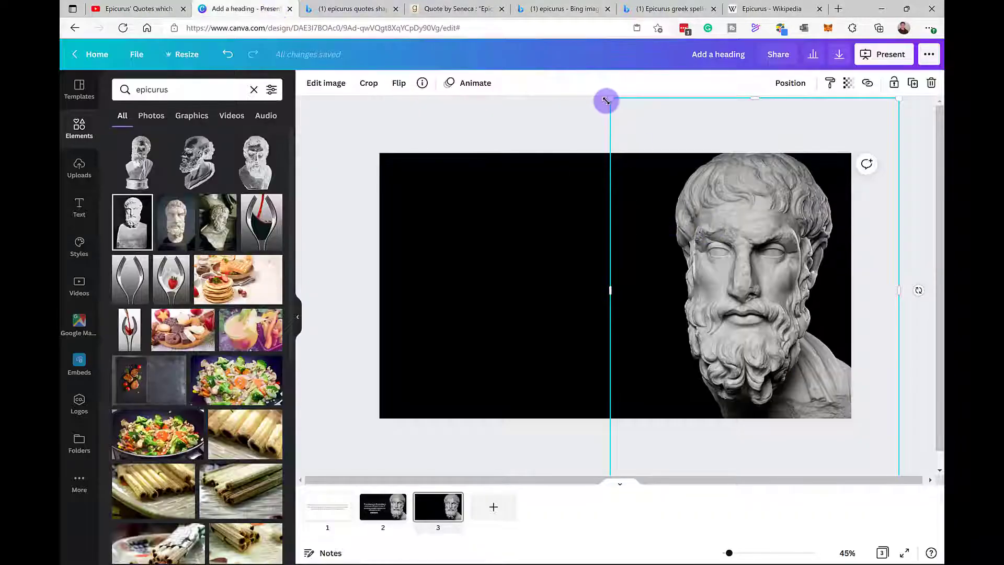
pyautogui.moveTo(609, 99); pyautogui.dragTo(586, 73)
pyautogui.moveTo(737, 262); pyautogui.dragTo(742, 269)
pyautogui.click(160, 6)
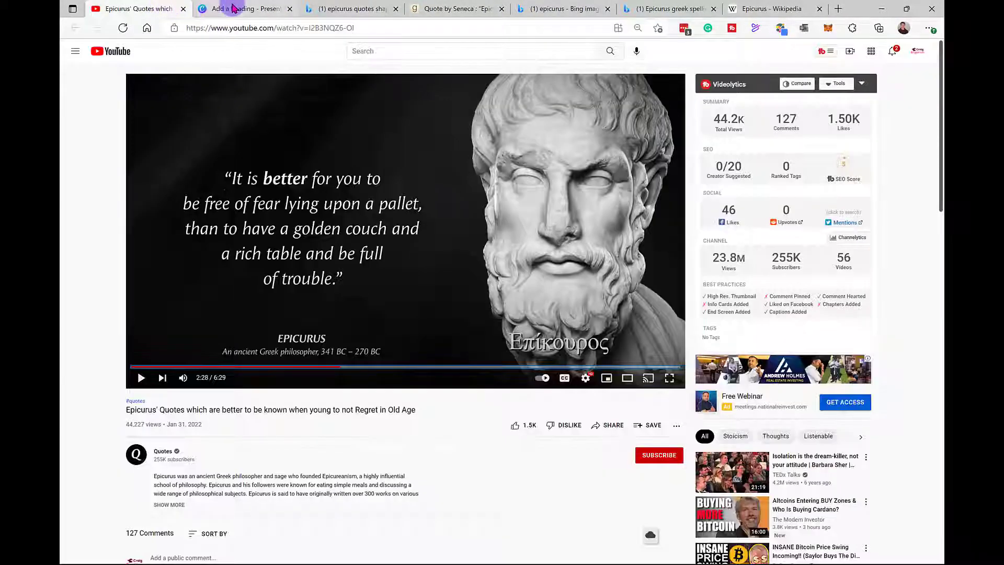
pyautogui.click(235, 7)
pyautogui.click(146, 5)
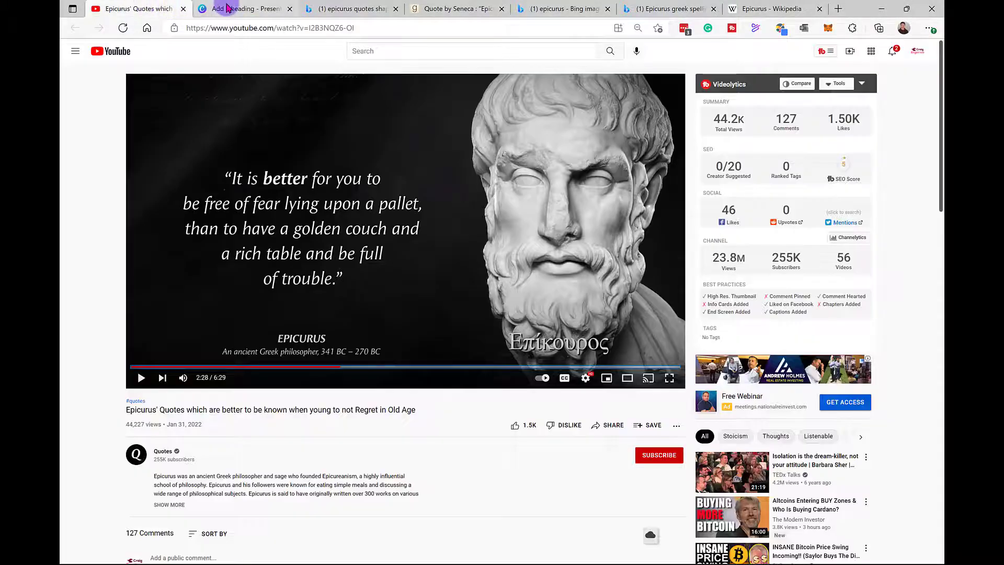
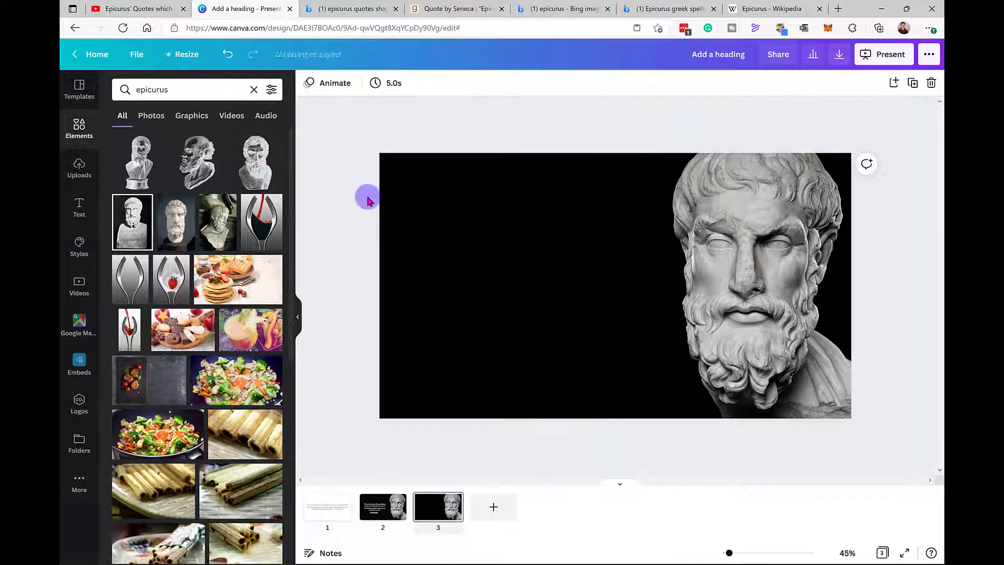
# - Clear the element search, then inspect the fonts used for the quote and the EPICURUS name on page 2
pyautogui.click(254, 90)
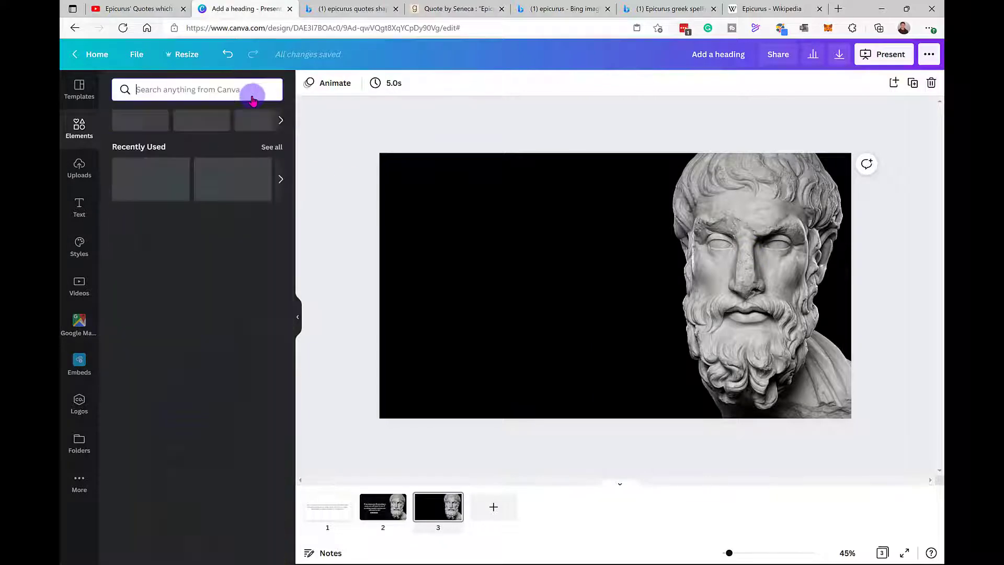
pyautogui.click(80, 204)
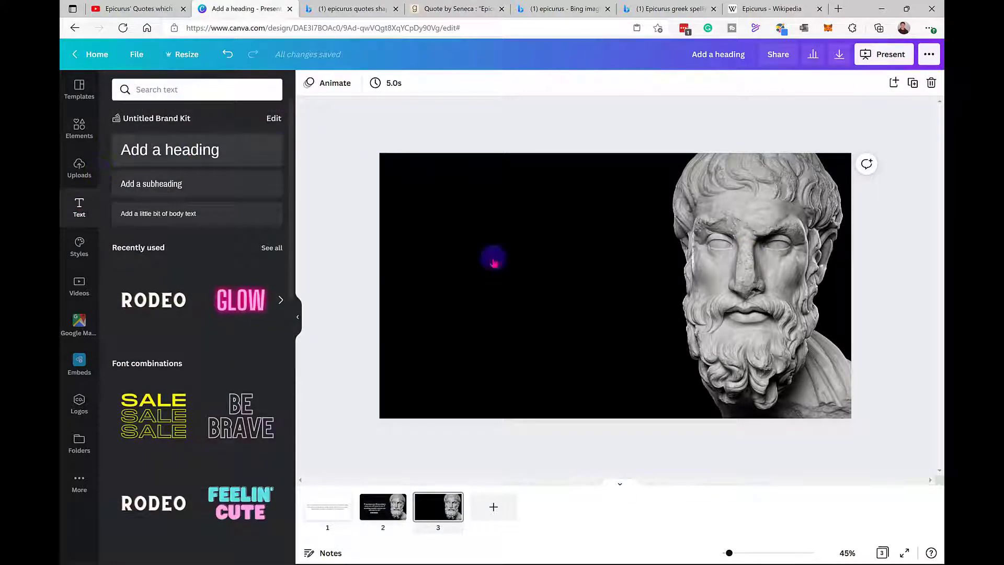
pyautogui.rightClick(386, 499)
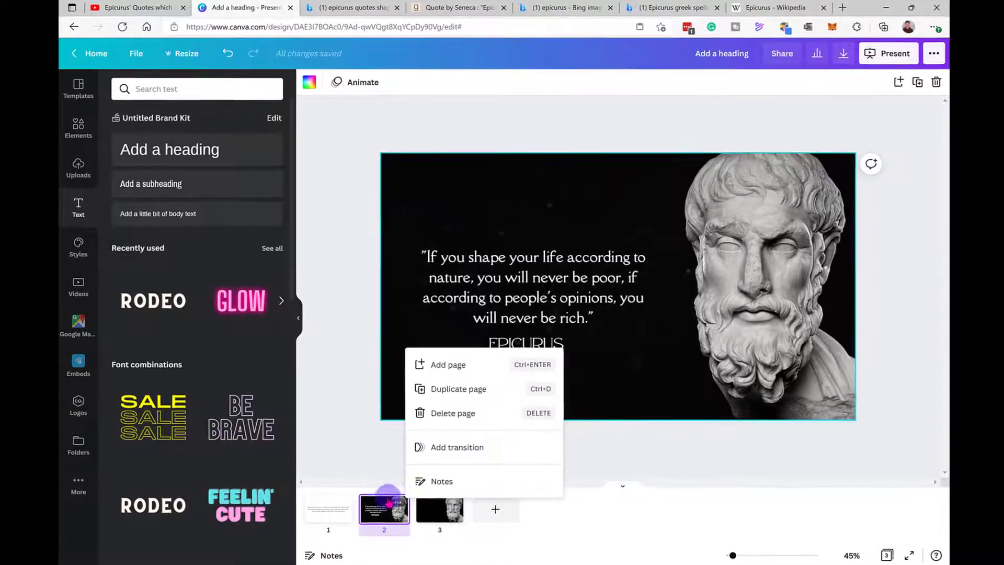
pyautogui.click(497, 282)
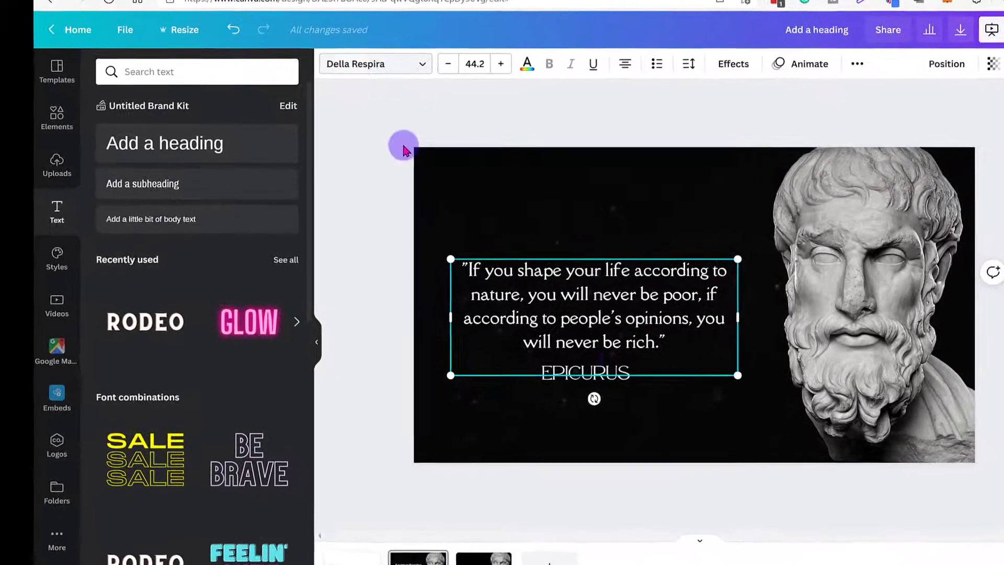
pyautogui.click(583, 372)
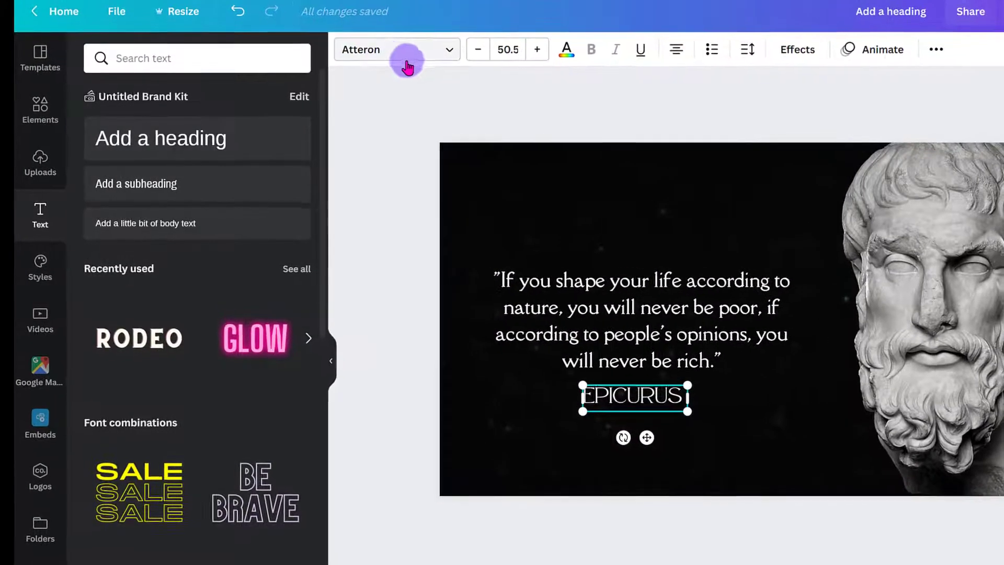
# - Search the fonts for "Cyrillic" with the EPICURUS name on page 2 selected
pyautogui.click(447, 49)
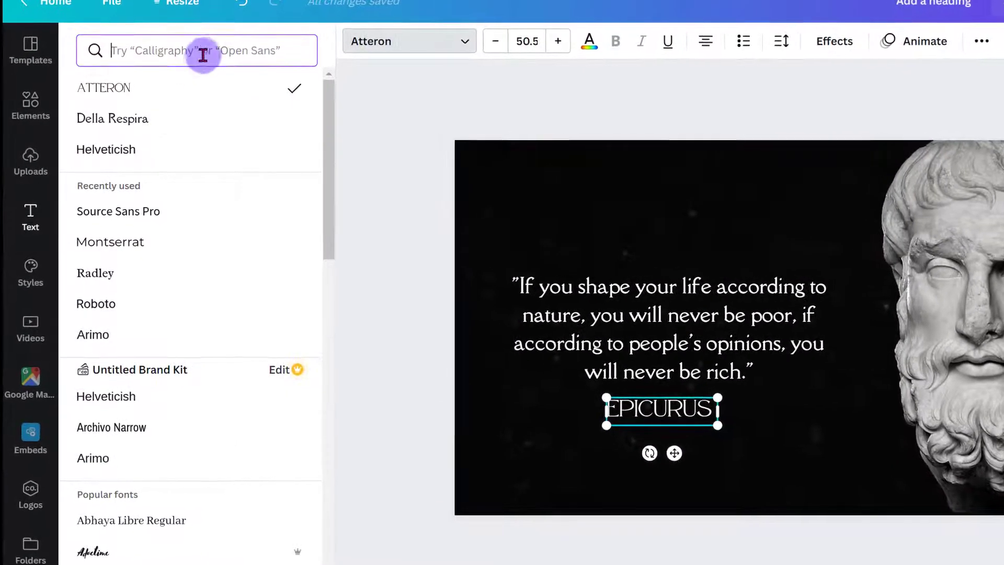
pyautogui.click(203, 50)
pyautogui.write('cyrr')
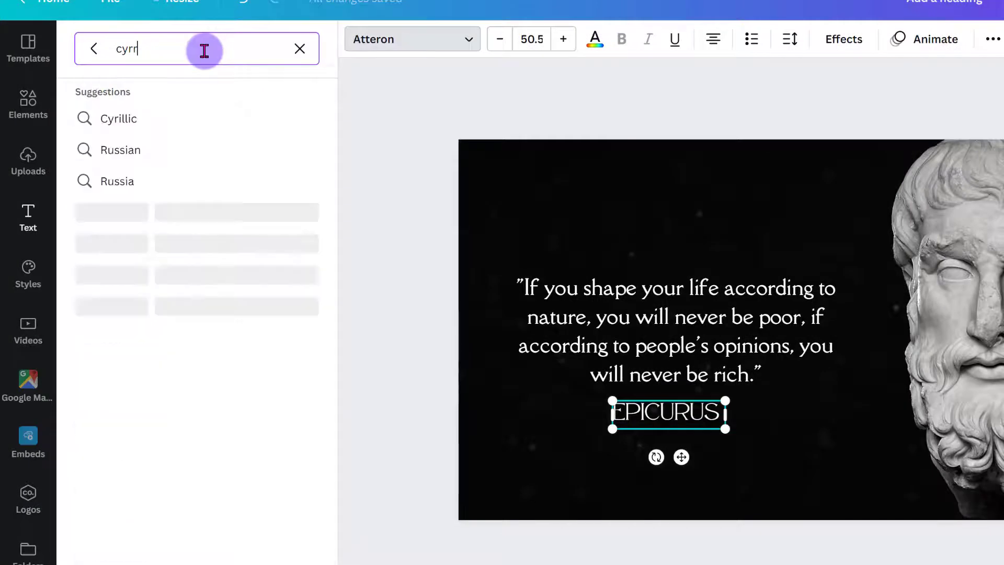
pyautogui.press('BackSpace')
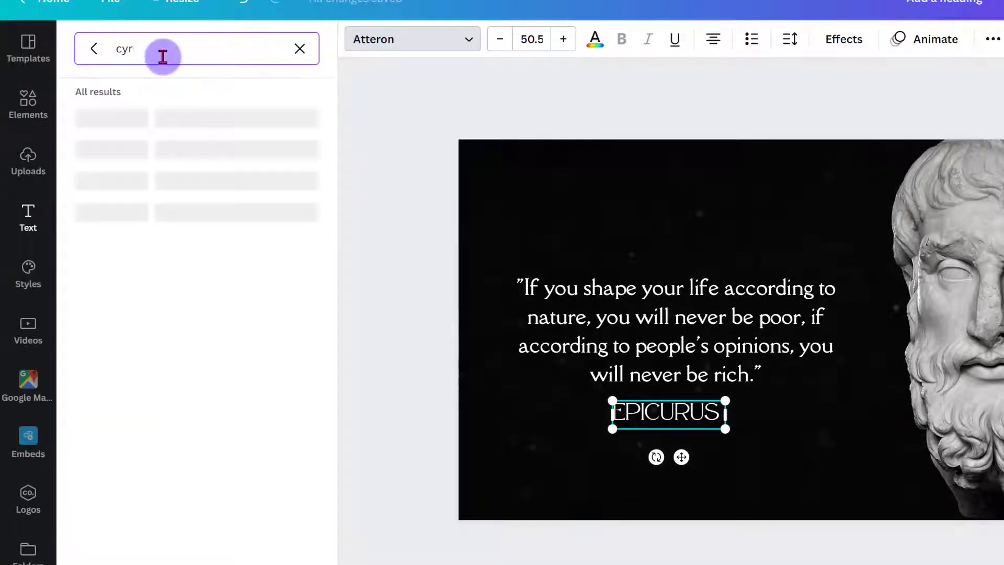
pyautogui.write('r')
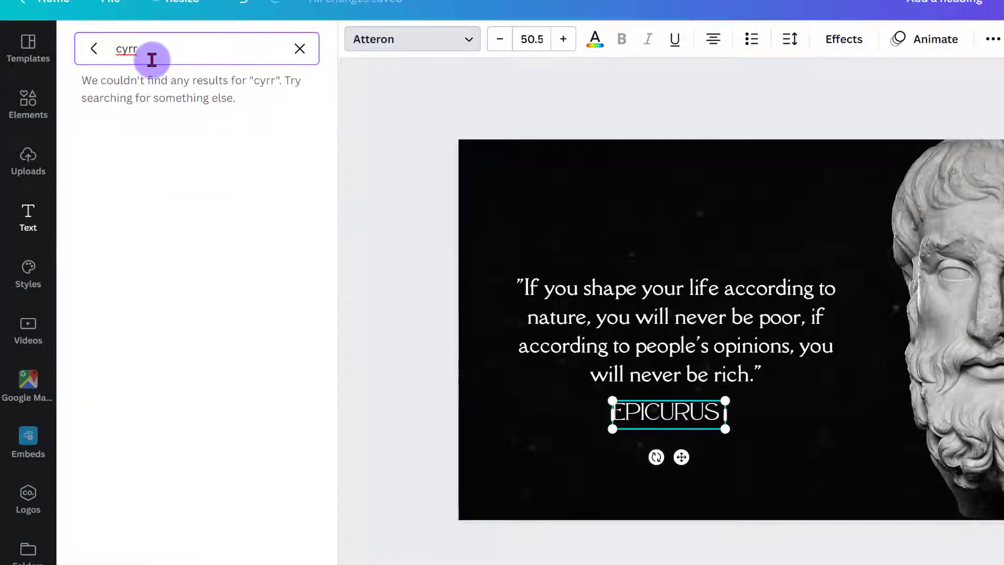
pyautogui.press('BackSpace')
pyautogui.click(128, 114)
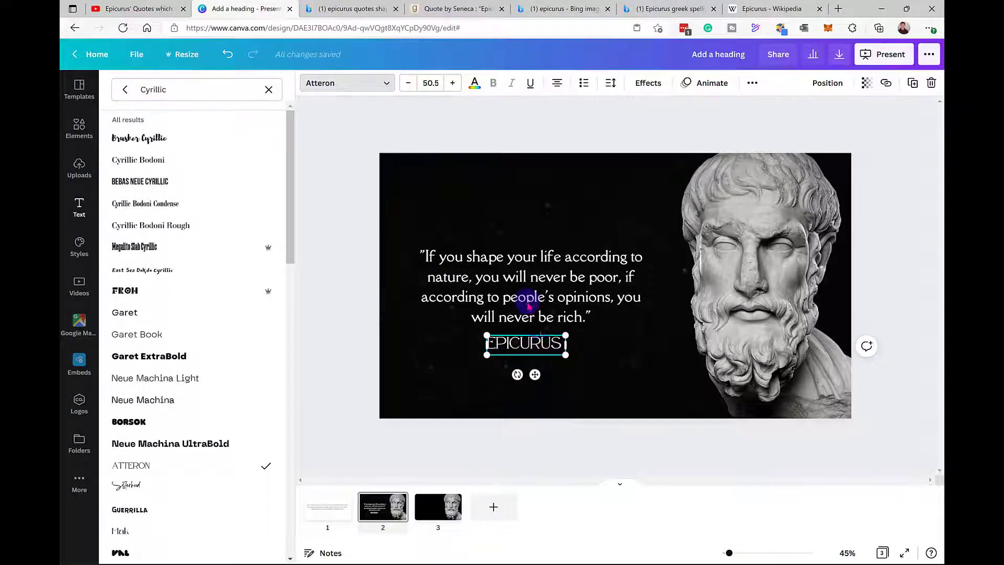
# - Copy the quote text from page 2 to page 3 and move it slightly higher on the black area
pyautogui.click(525, 303)
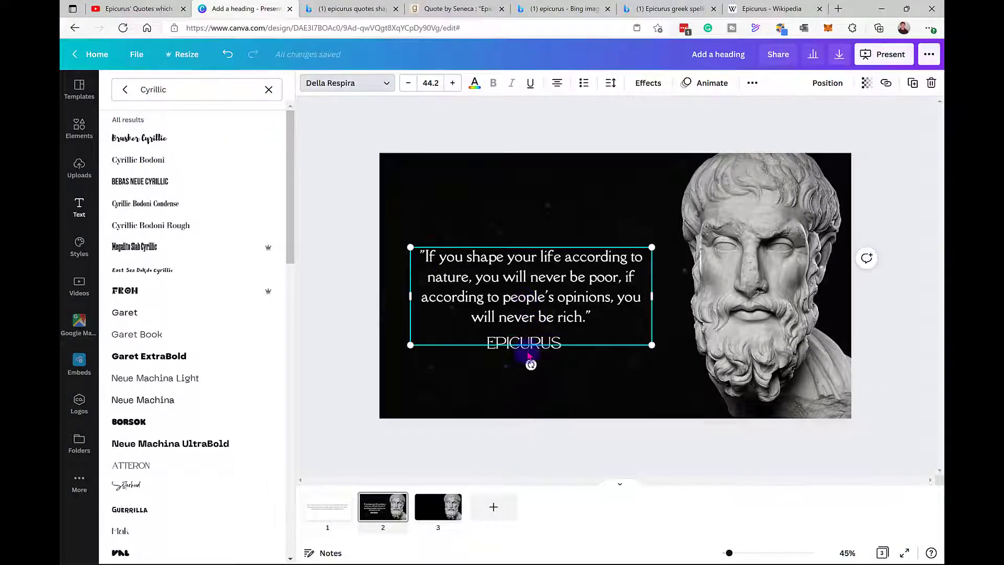
pyautogui.click(426, 505)
pyautogui.hotkey('ctrl', 'v')
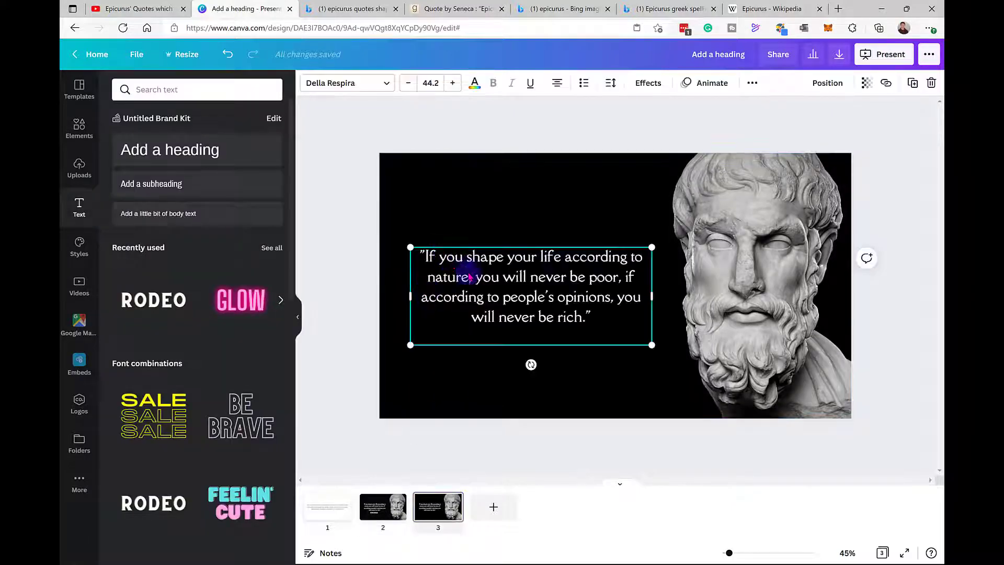
pyautogui.moveTo(469, 277); pyautogui.dragTo(503, 320)
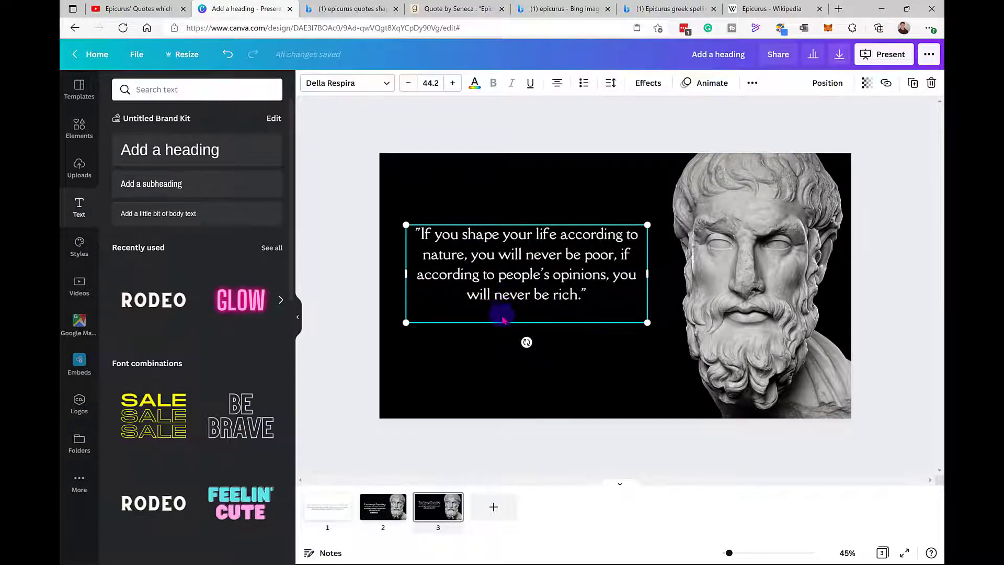
# - Copy the EPICURUS name from page 2 and paste it below the quote on page 3
pyautogui.click(447, 522)
pyautogui.click(397, 505)
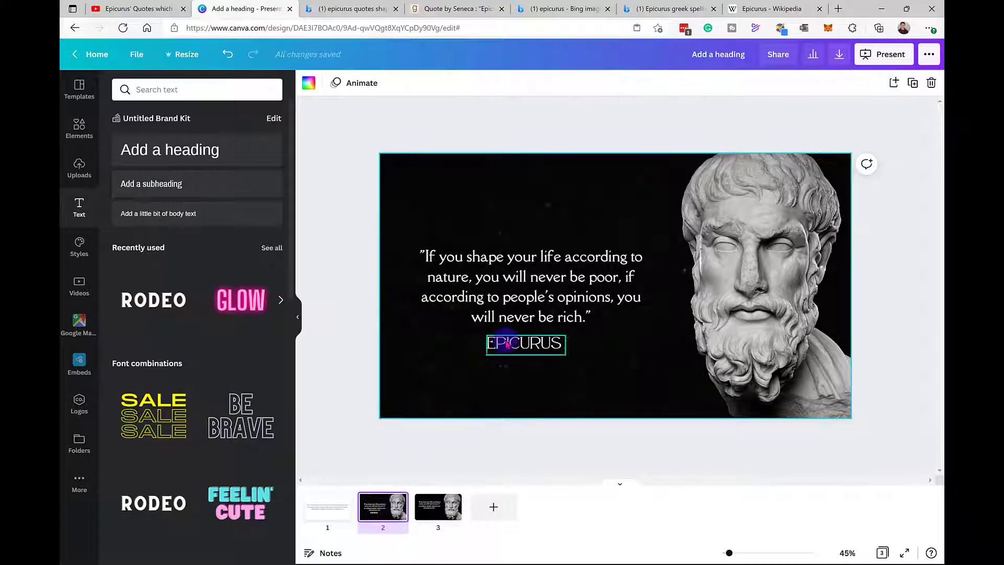
pyautogui.click(525, 343)
pyautogui.click(460, 506)
pyautogui.click(510, 371)
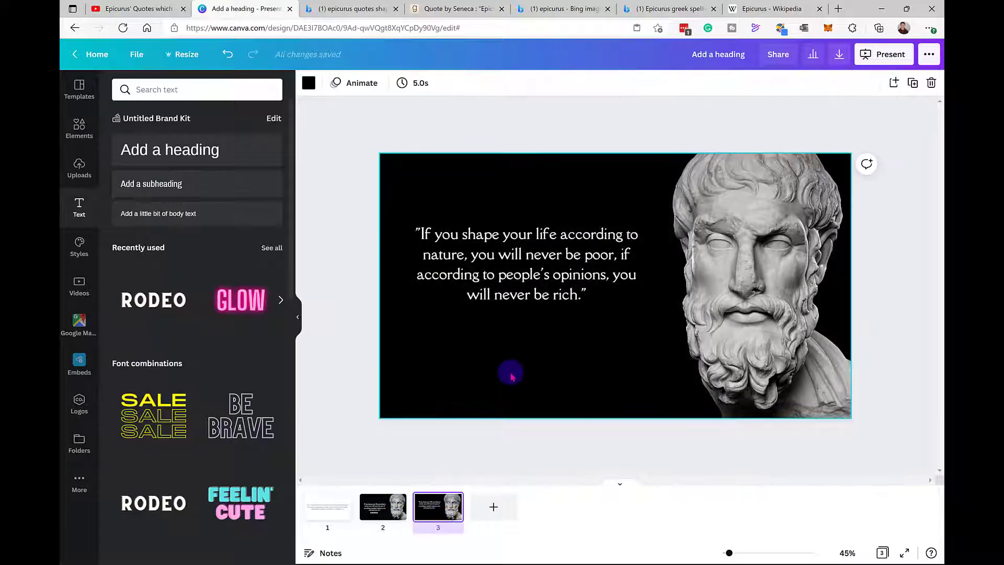
pyautogui.hotkey('ctrl', 'v')
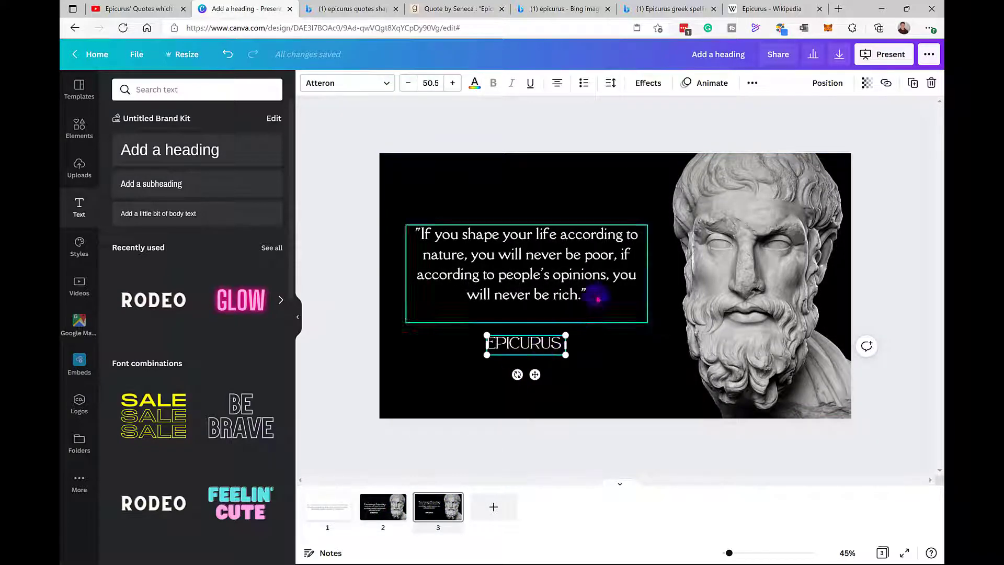
# - Turn off uppercase for the EPICURUS name on page 3 and try editing its letters
pyautogui.click(751, 82)
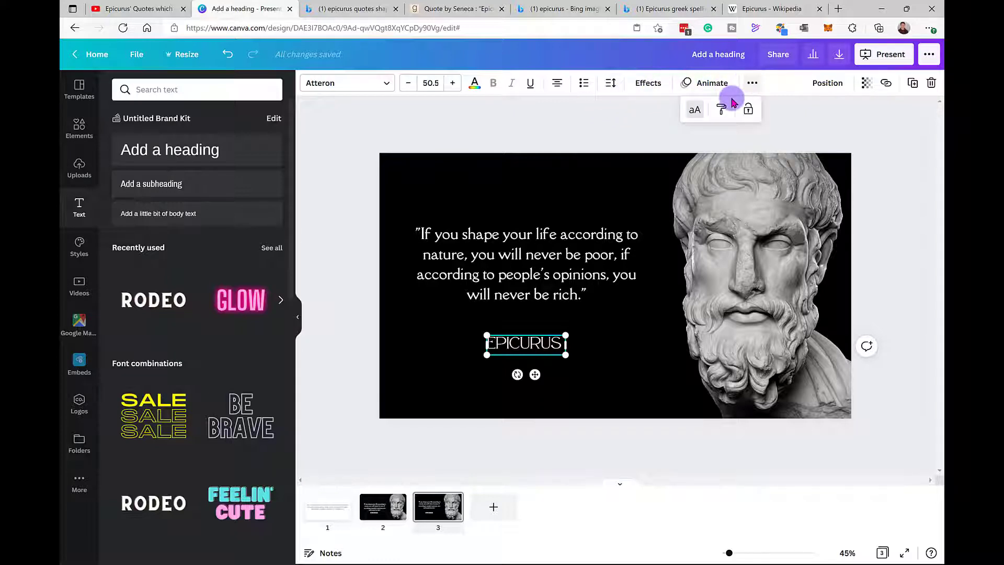
pyautogui.click(694, 112)
pyautogui.click(537, 347)
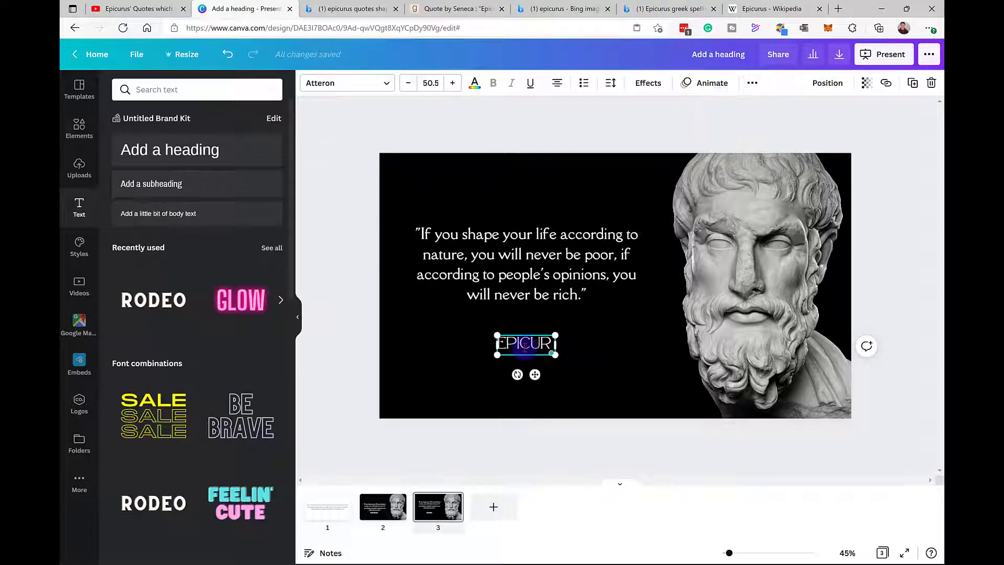
# - Change the name's font to Garet and set its lettering to uppercase
pyautogui.click(348, 83)
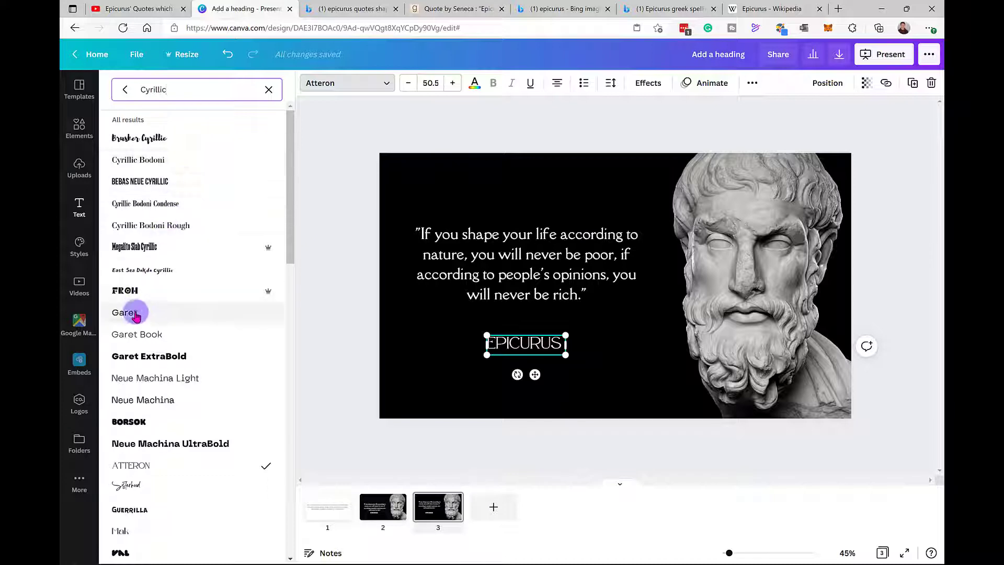
pyautogui.click(489, 335)
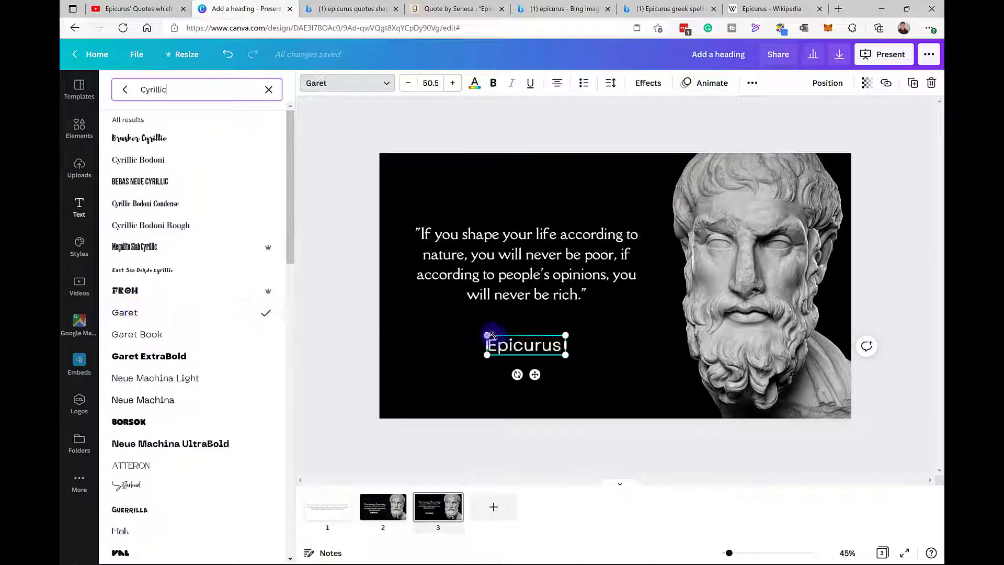
pyautogui.click(751, 83)
pyautogui.click(693, 109)
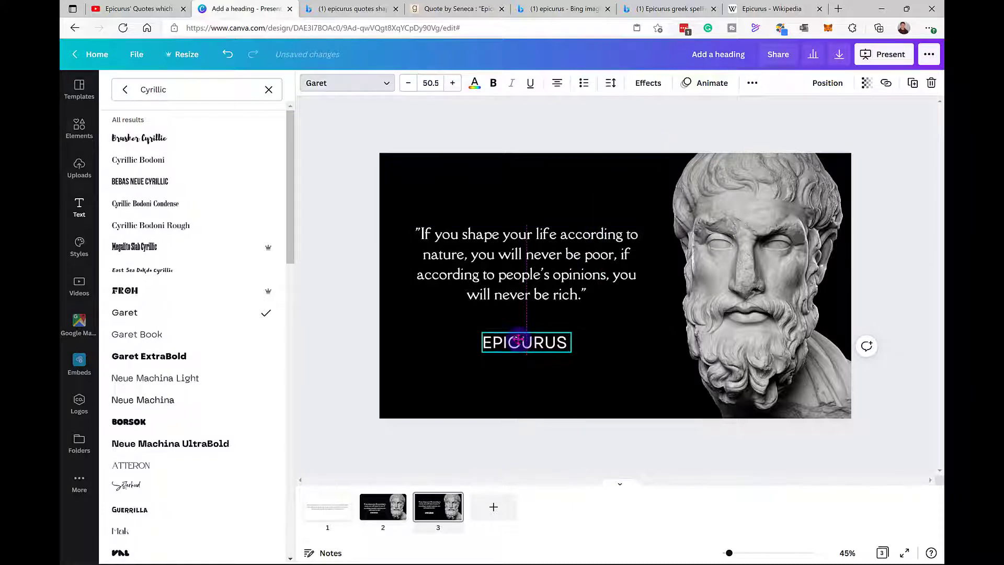
# - Move the EPICURUS name up so it sits directly beneath the quote, then check both text boxes' placement
pyautogui.moveTo(517, 346); pyautogui.dragTo(513, 334)
pyautogui.press('Escape')
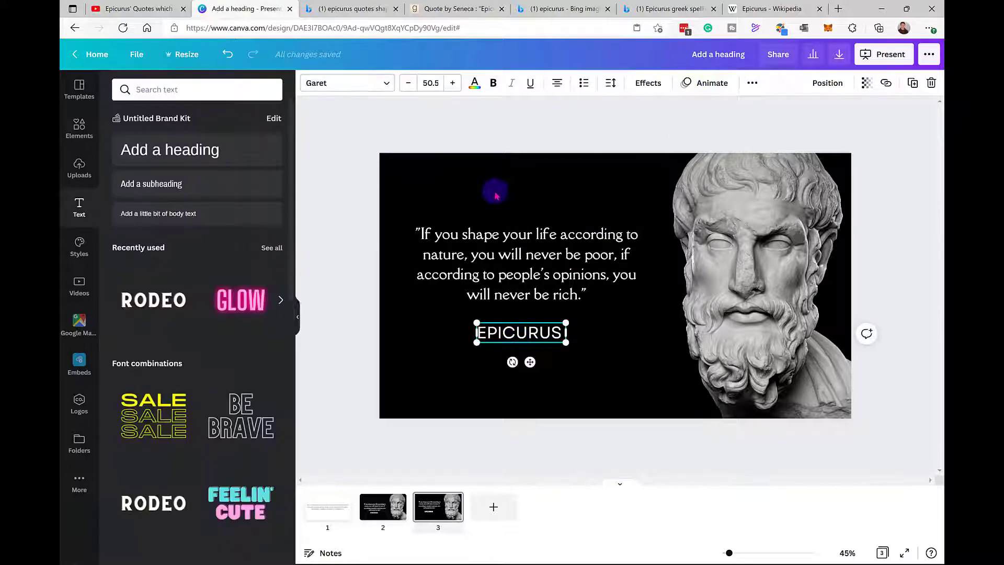
pyautogui.click(683, 212)
pyautogui.click(541, 276)
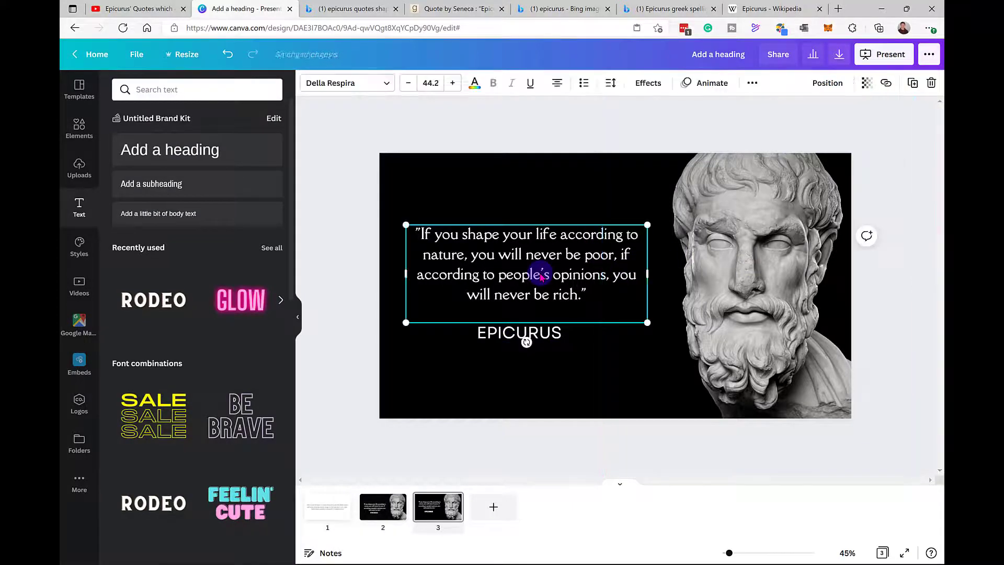
pyautogui.click(513, 338)
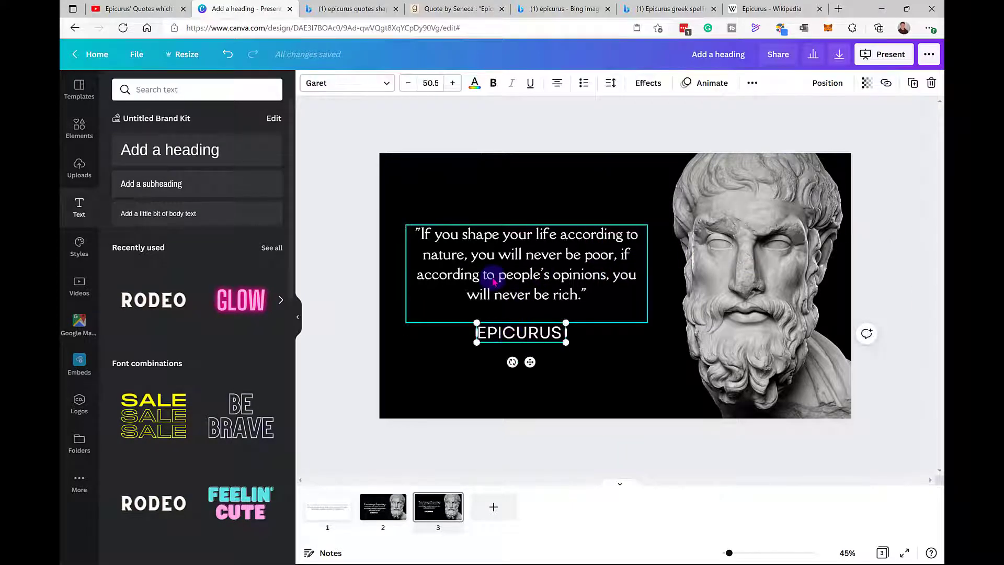
# - Change the font of the quote text on page 3 to Garet
pyautogui.click(451, 256)
pyautogui.doubleClick(444, 251)
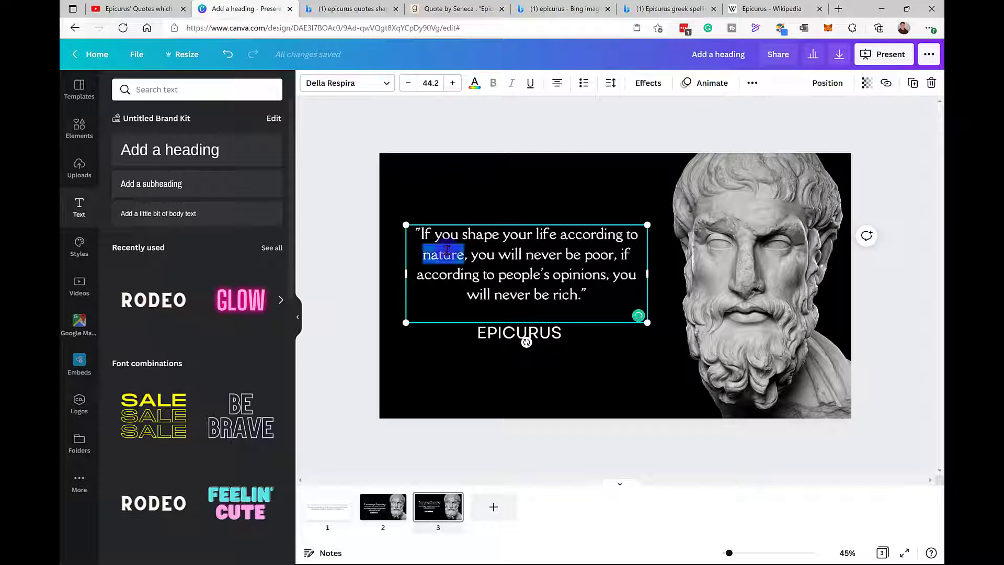
pyautogui.click(421, 273)
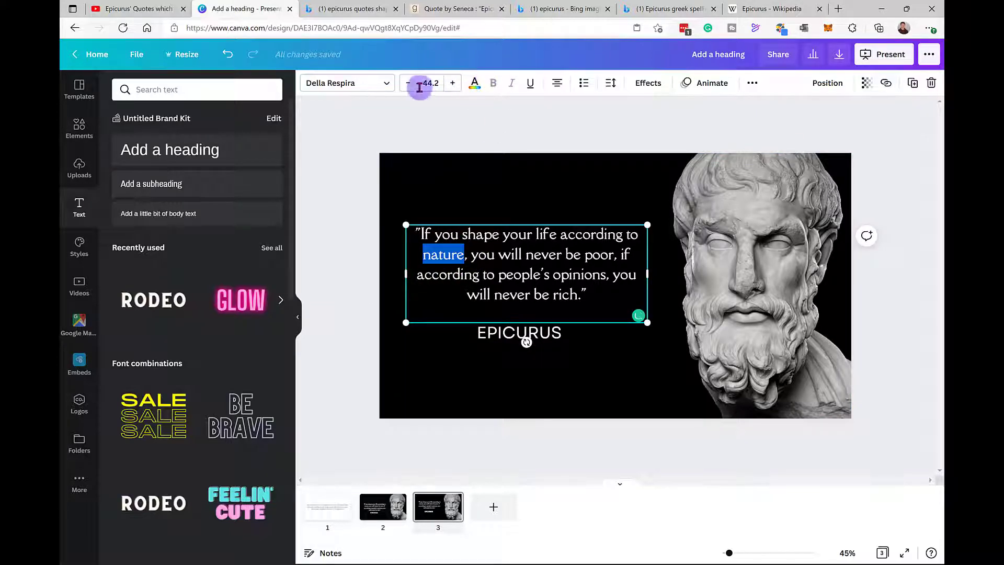
pyautogui.click(391, 84)
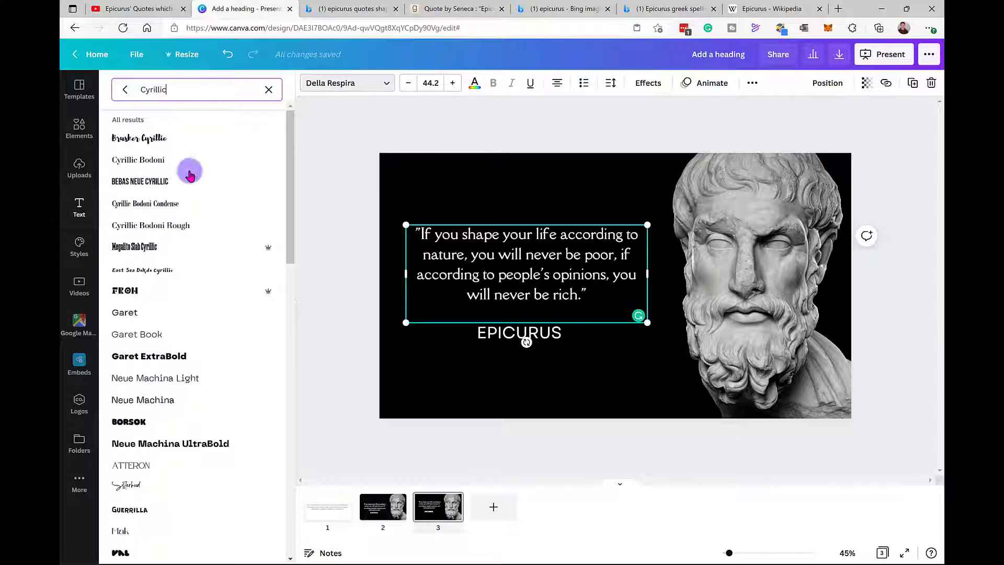
pyautogui.click(133, 313)
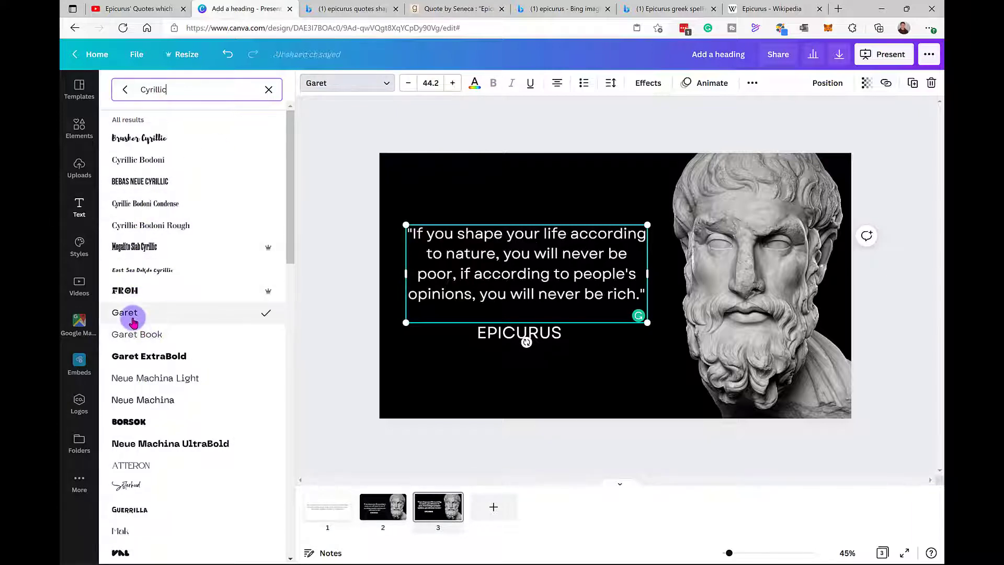
# - Make the words "poor" and "never" in the quote's "you will never be poor" bold
pyautogui.doubleClick(426, 281)
pyautogui.hotkey('ctrl', 'b')
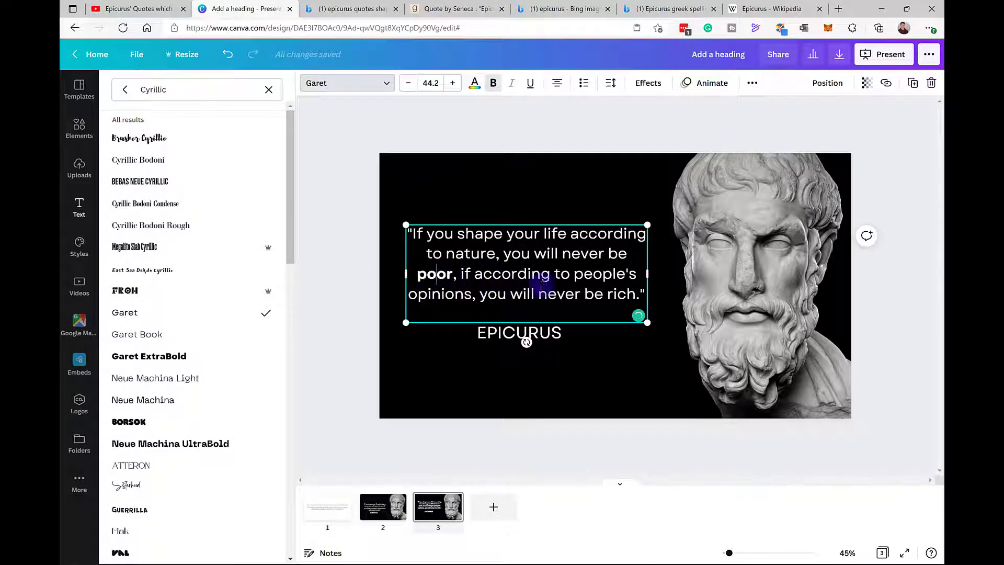
pyautogui.doubleClick(591, 257)
pyautogui.hotkey('ctrl', 'b')
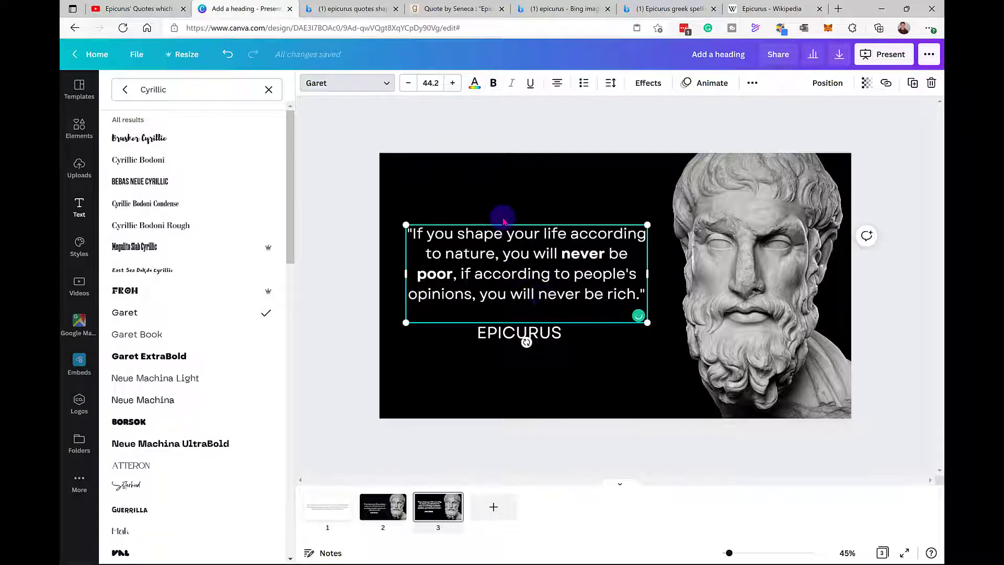
pyautogui.click(503, 220)
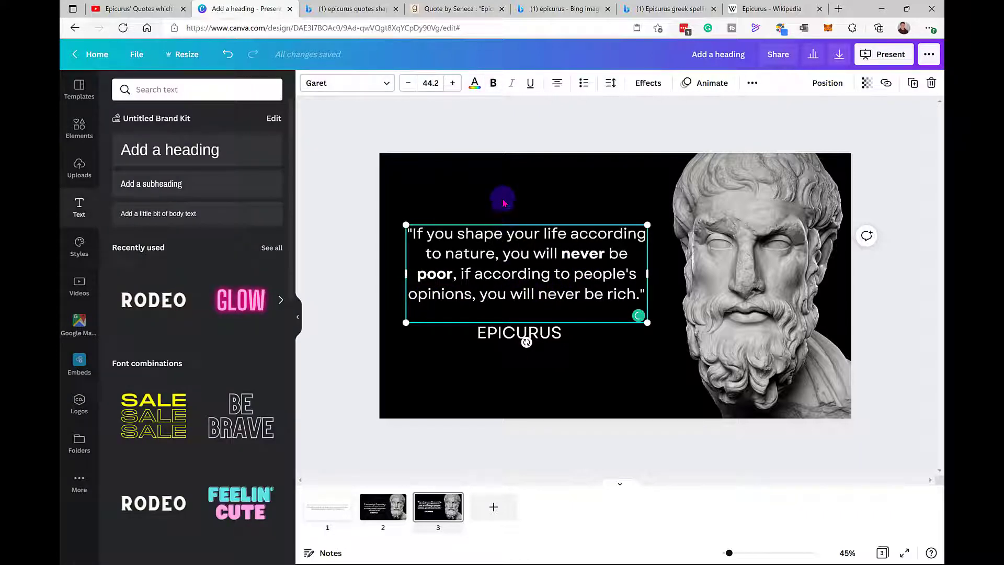
pyautogui.click(492, 177)
# - Play the Epicurus quotes video on YouTube to examine its moving background, and return to the Canva design
pyautogui.click(139, 8)
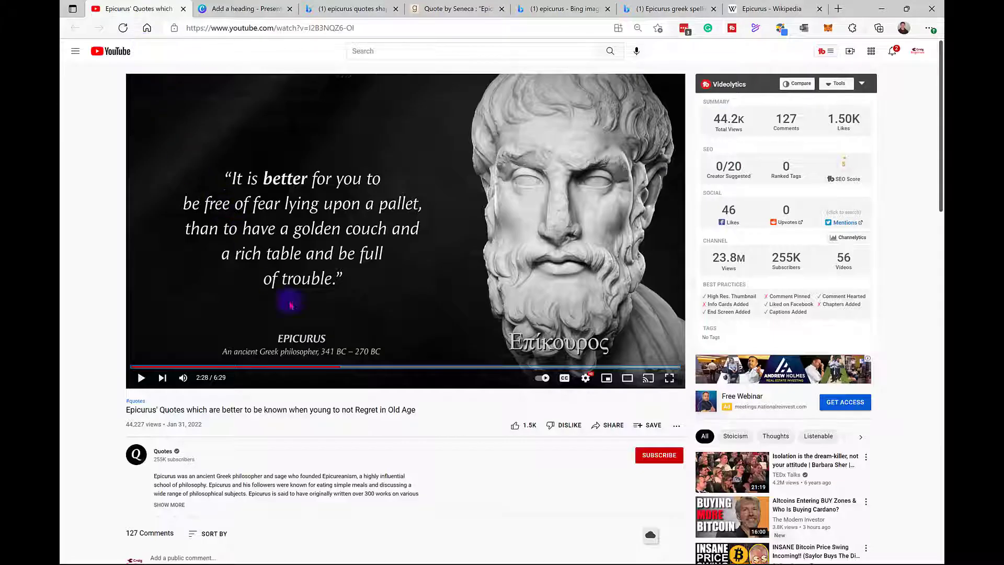
pyautogui.click(140, 378)
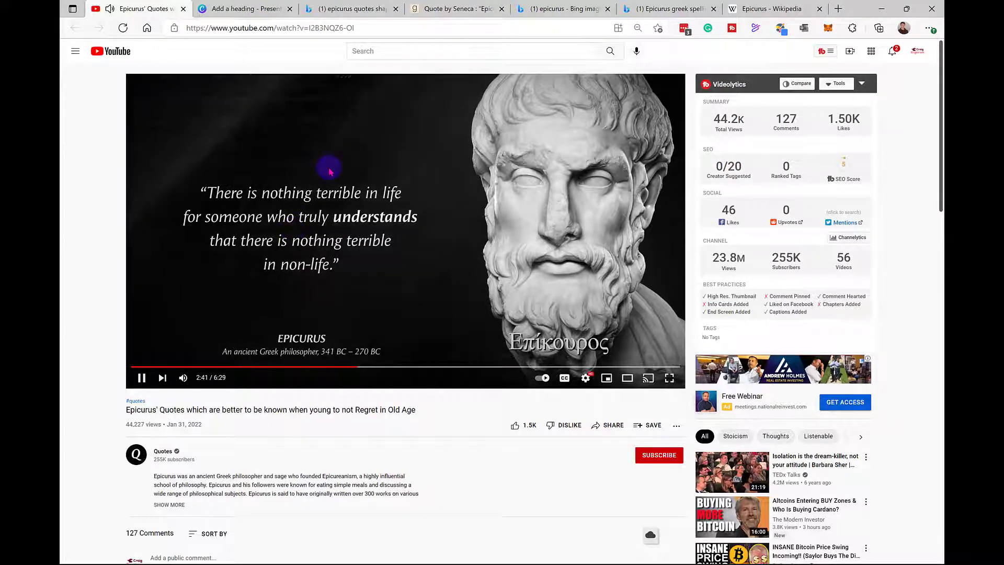
pyautogui.hotkey('alt', 'Tab')
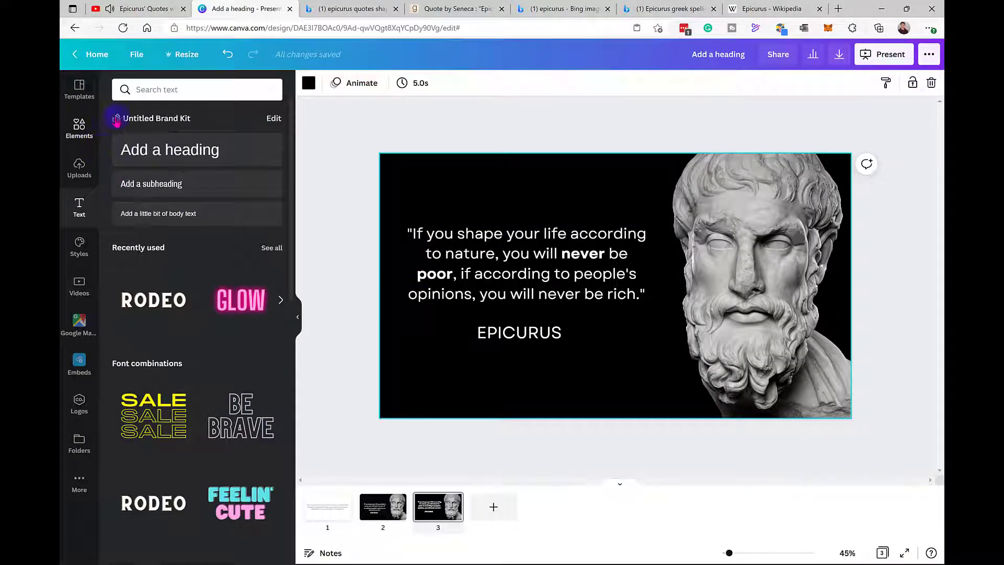
# - Search the elements for "dust" and limit the results to videos
pyautogui.click(143, 98)
pyautogui.write('dus')
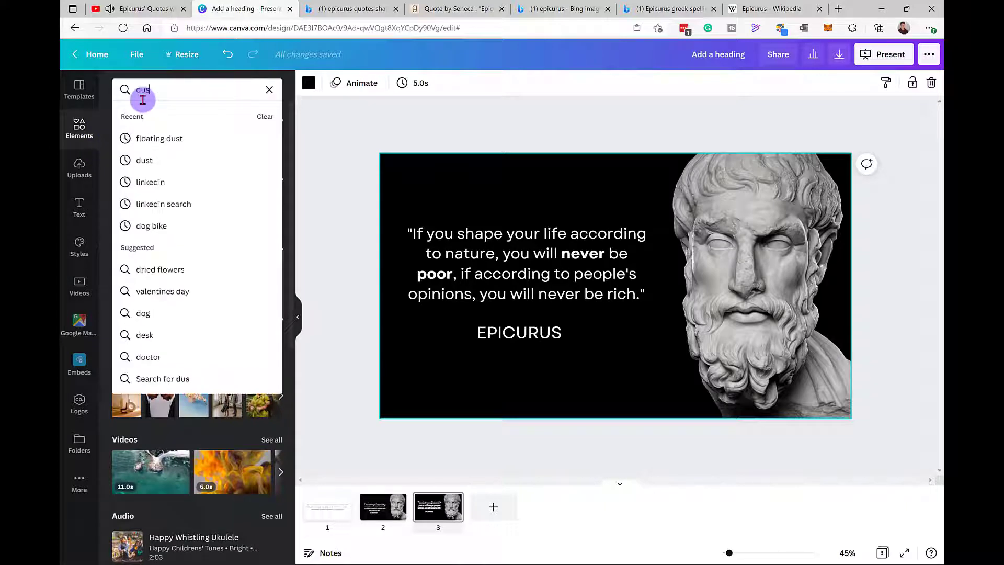
pyautogui.write('t')
pyautogui.press('Return')
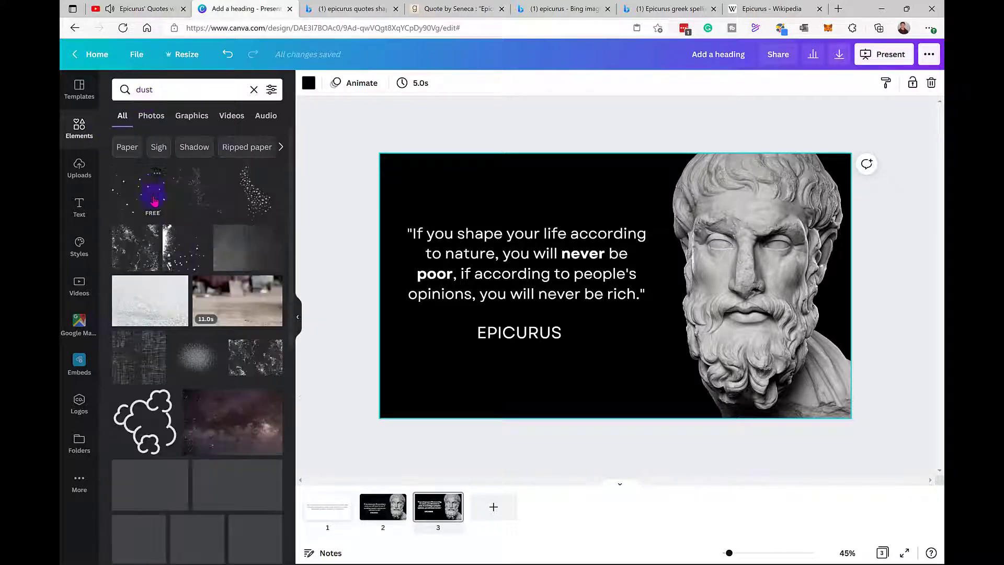
pyautogui.click(230, 116)
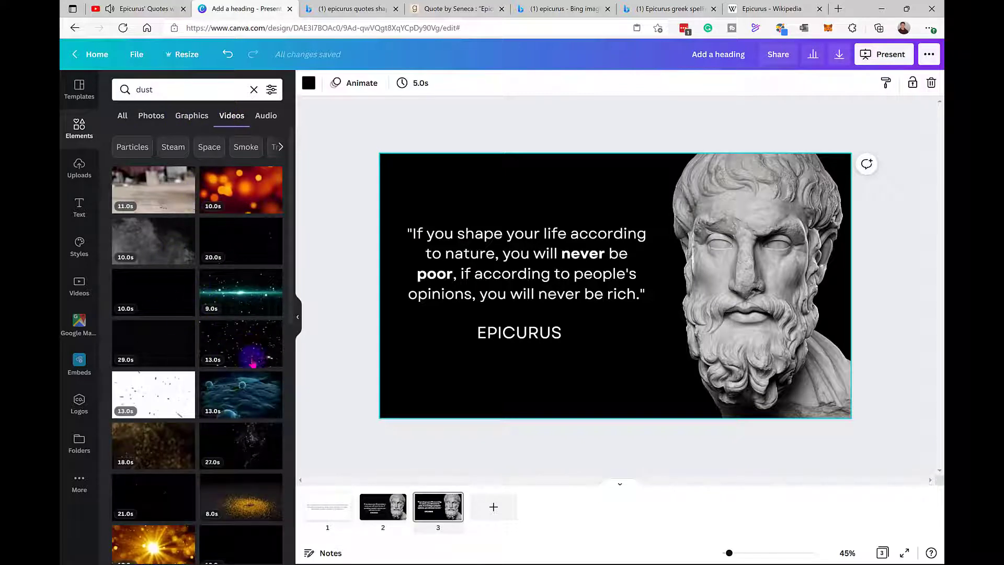
# - Add the 29-second dust video to page 2 and make it the page's background
pyautogui.click(382, 505)
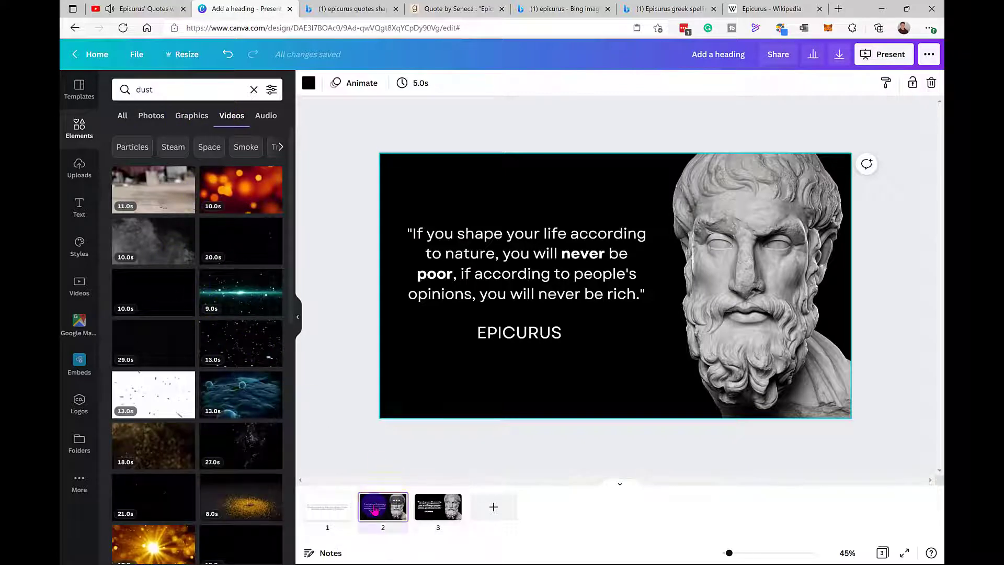
pyautogui.click(571, 397)
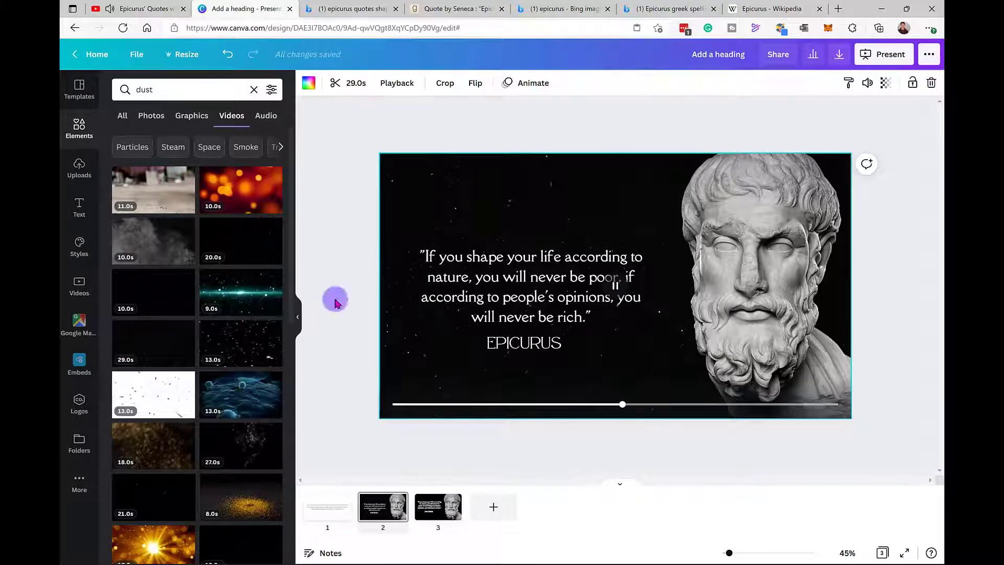
pyautogui.click(178, 348)
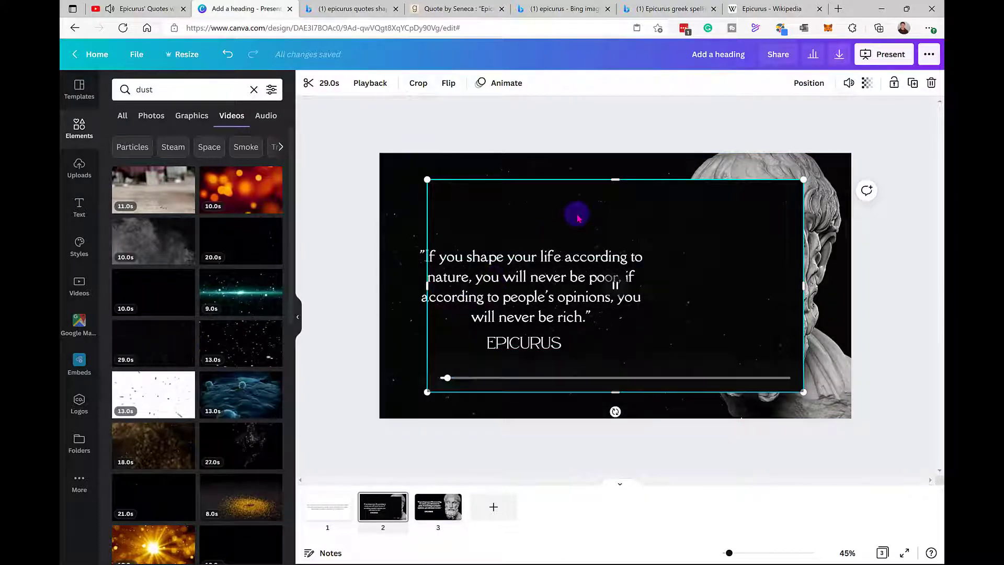
pyautogui.rightClick(578, 216)
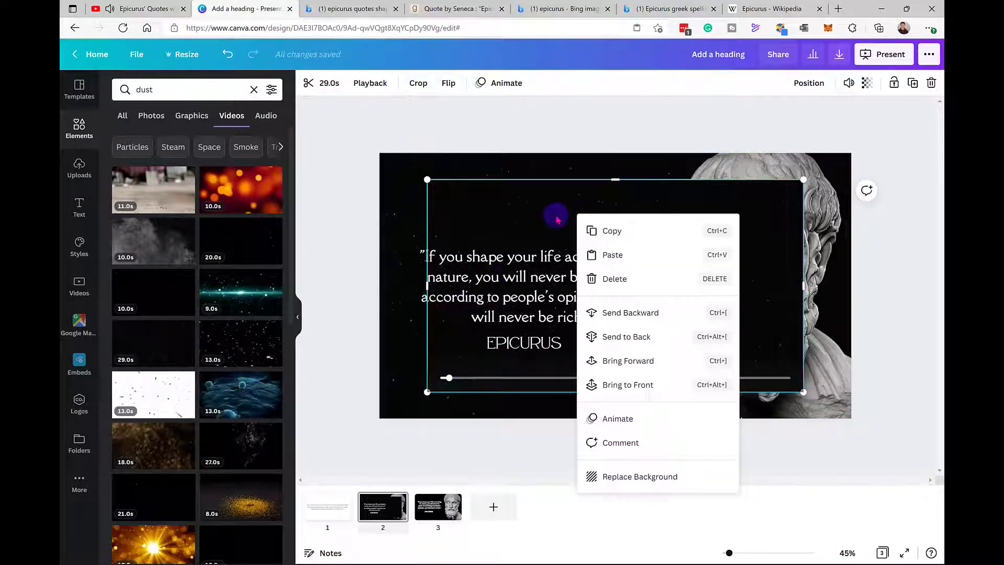
pyautogui.click(639, 475)
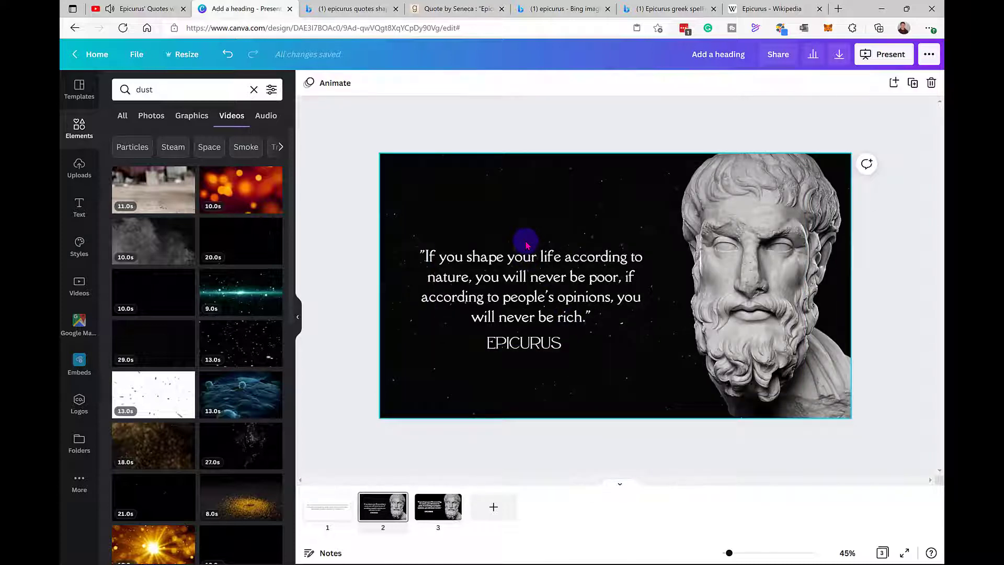
# - Detach the dust video from page 2's background and set its transparency to 68
pyautogui.click(562, 234)
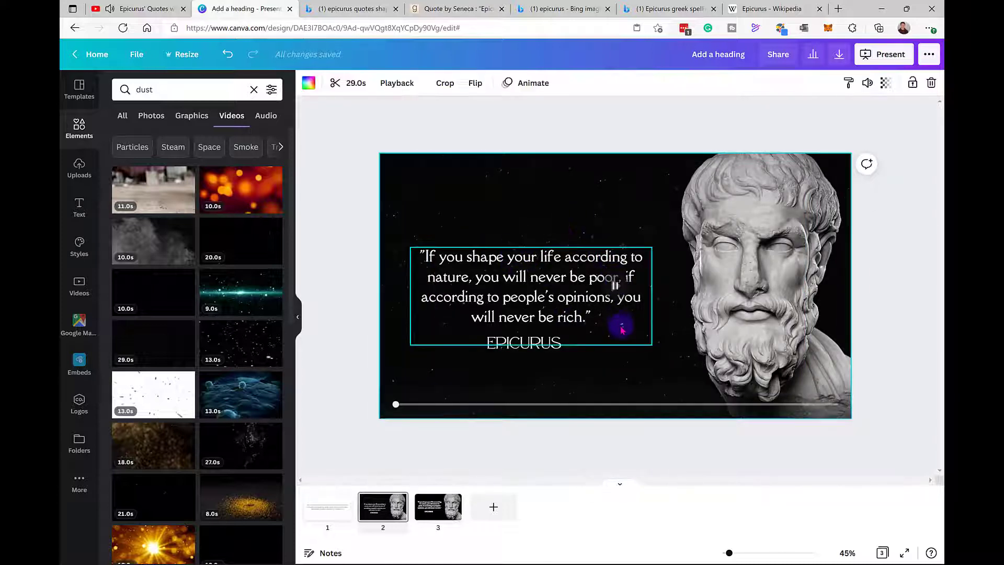
pyautogui.rightClick(571, 218)
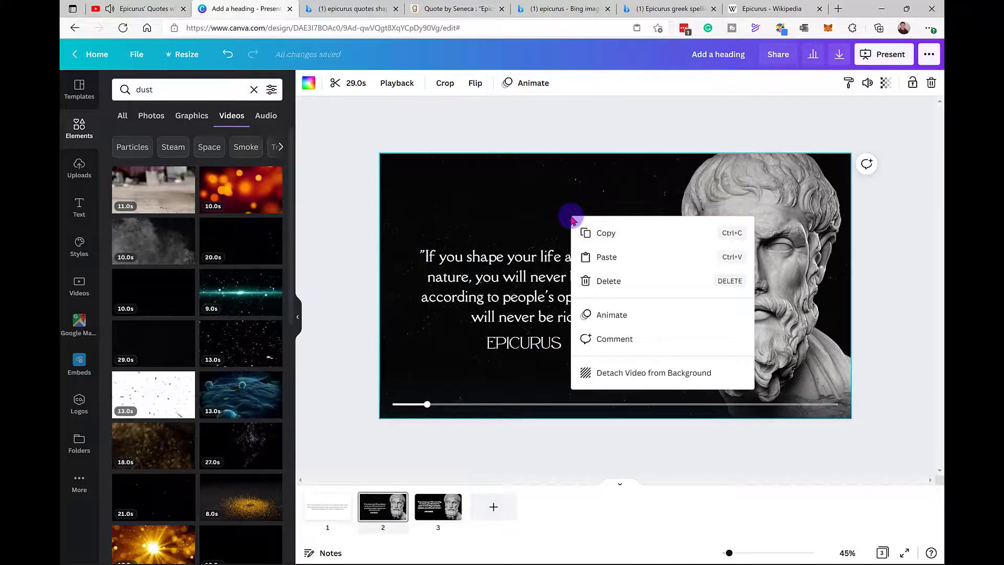
pyautogui.click(621, 371)
pyautogui.click(867, 83)
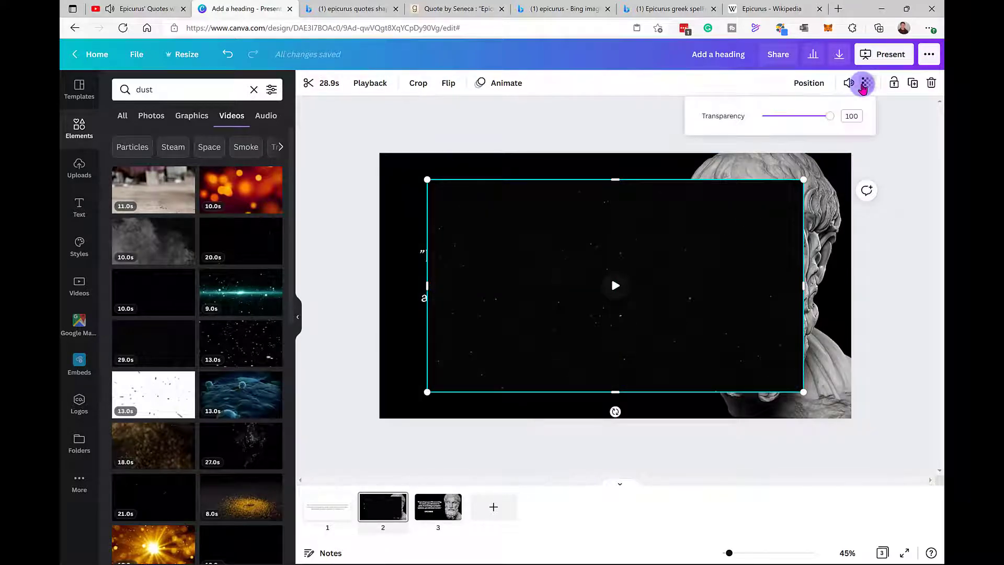
pyautogui.moveTo(829, 119); pyautogui.dragTo(806, 116)
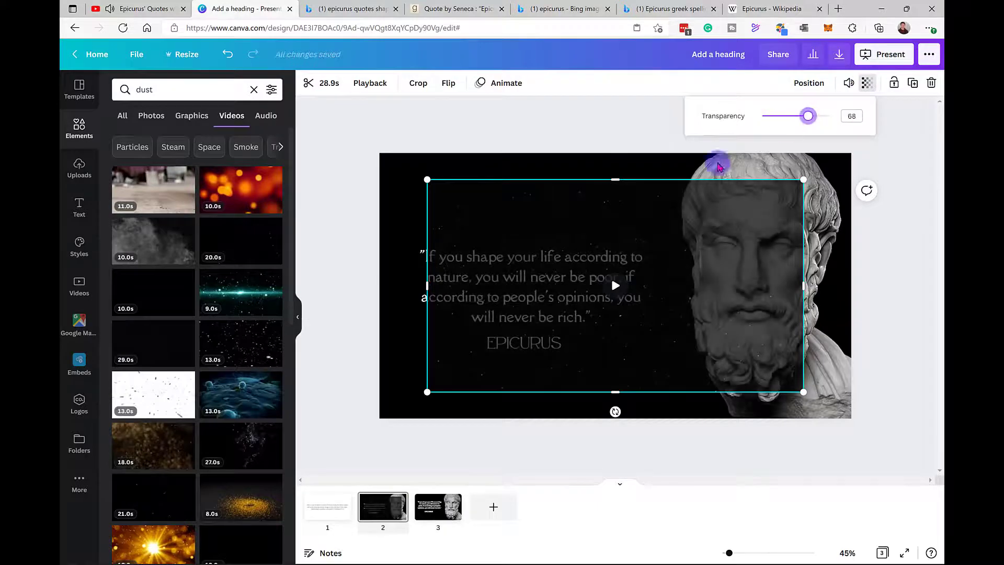
# - Make the semi-transparent dust video the background of page 2 again
pyautogui.click(610, 226)
pyautogui.rightClick(610, 226)
pyautogui.click(638, 431)
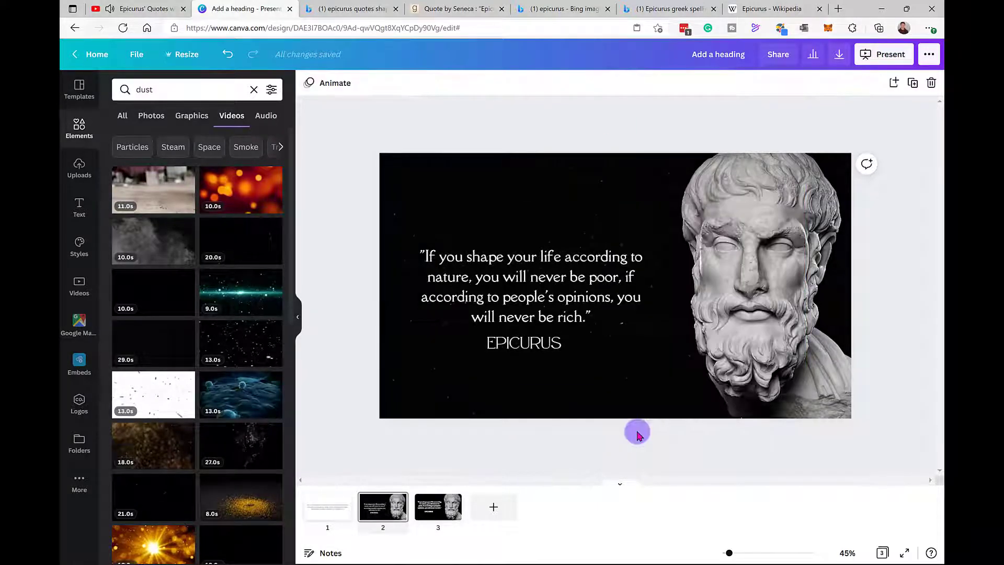
pyautogui.click(509, 386)
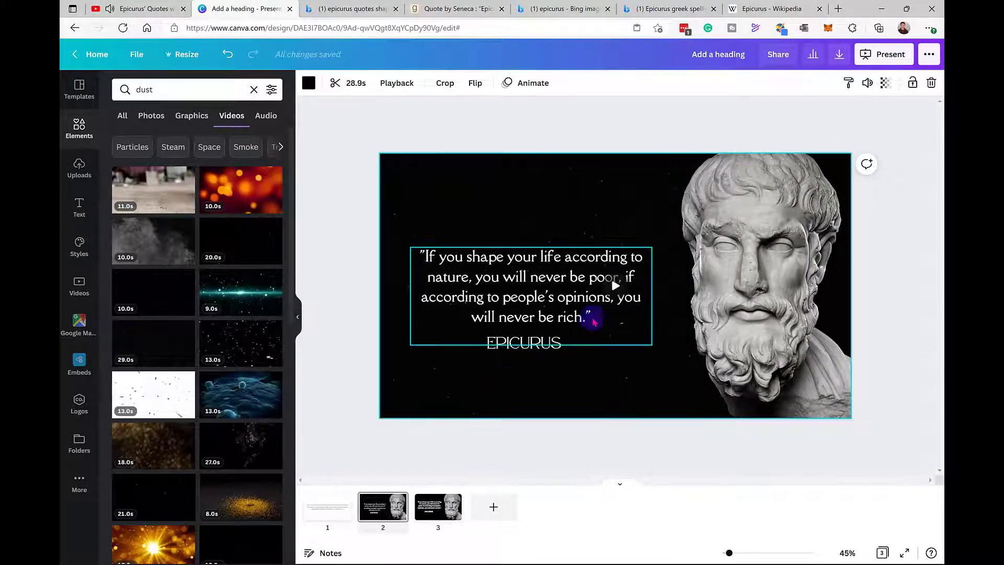